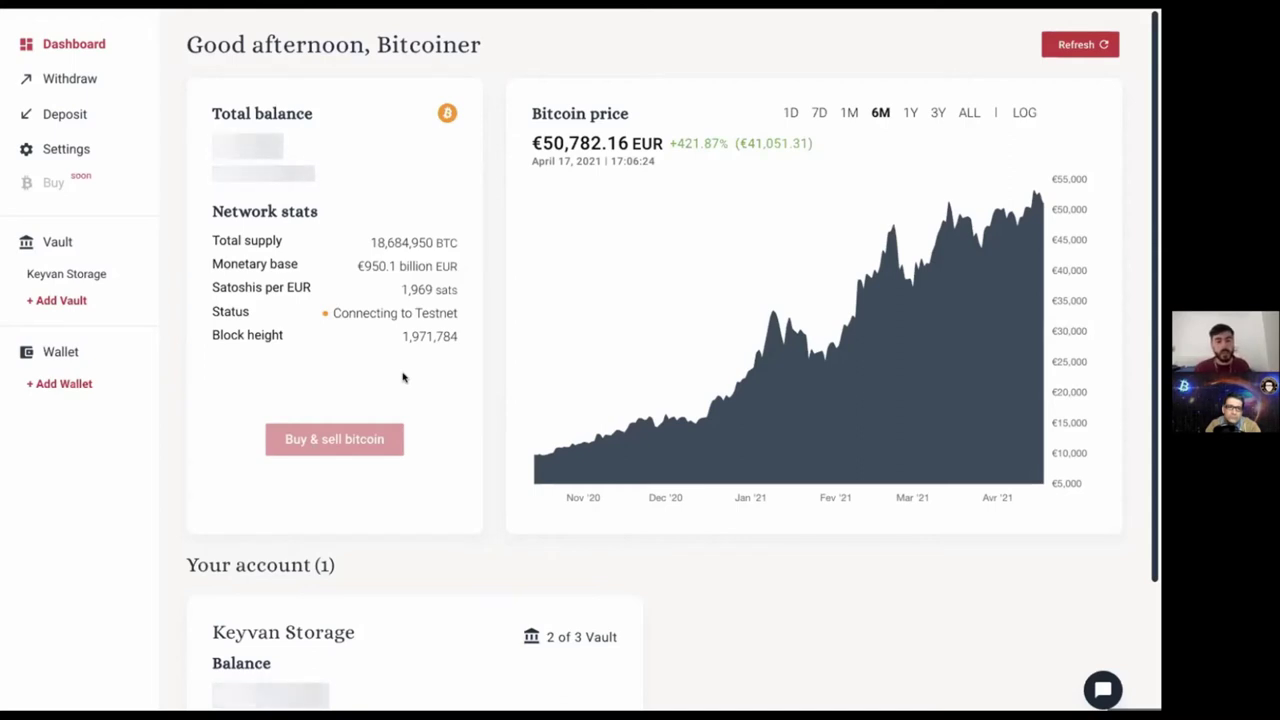
- Open the 2-of-3 vault's page showing 0.00003336 tBTC, three healthy keys and five Testnet transactions
scroll(357, 300, "down", 1)
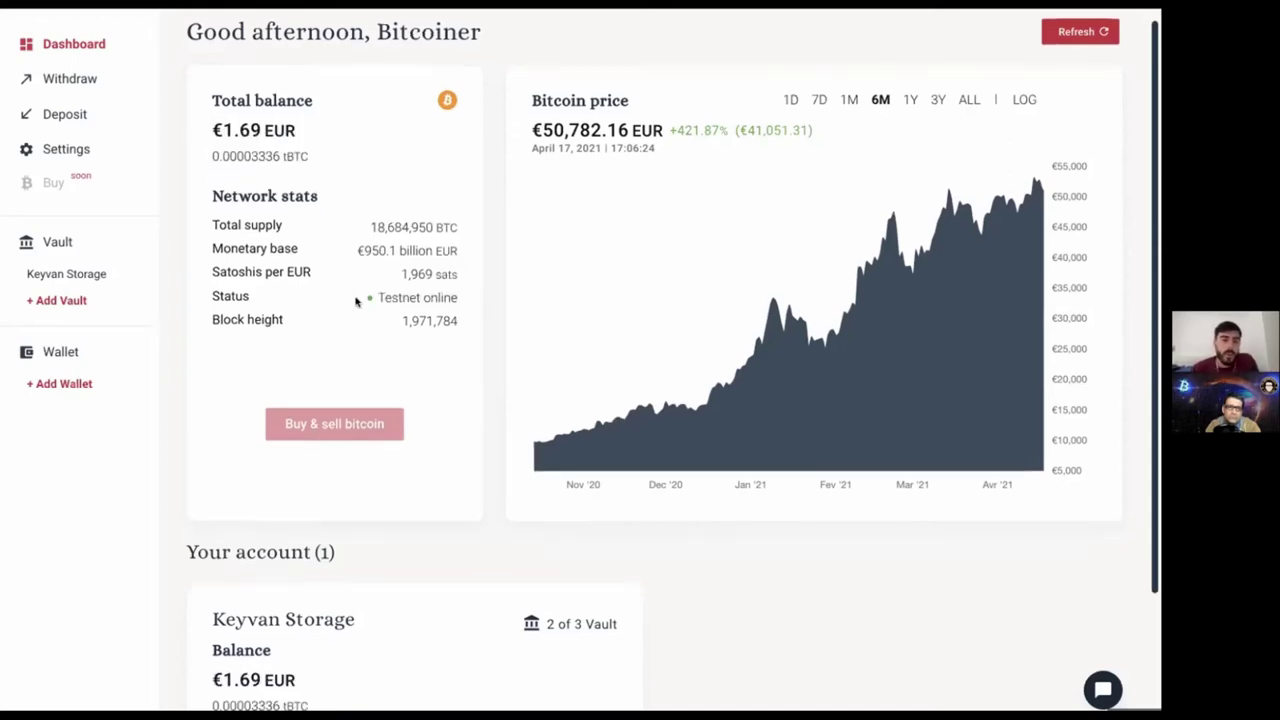
scroll(320, 278, "down", 2)
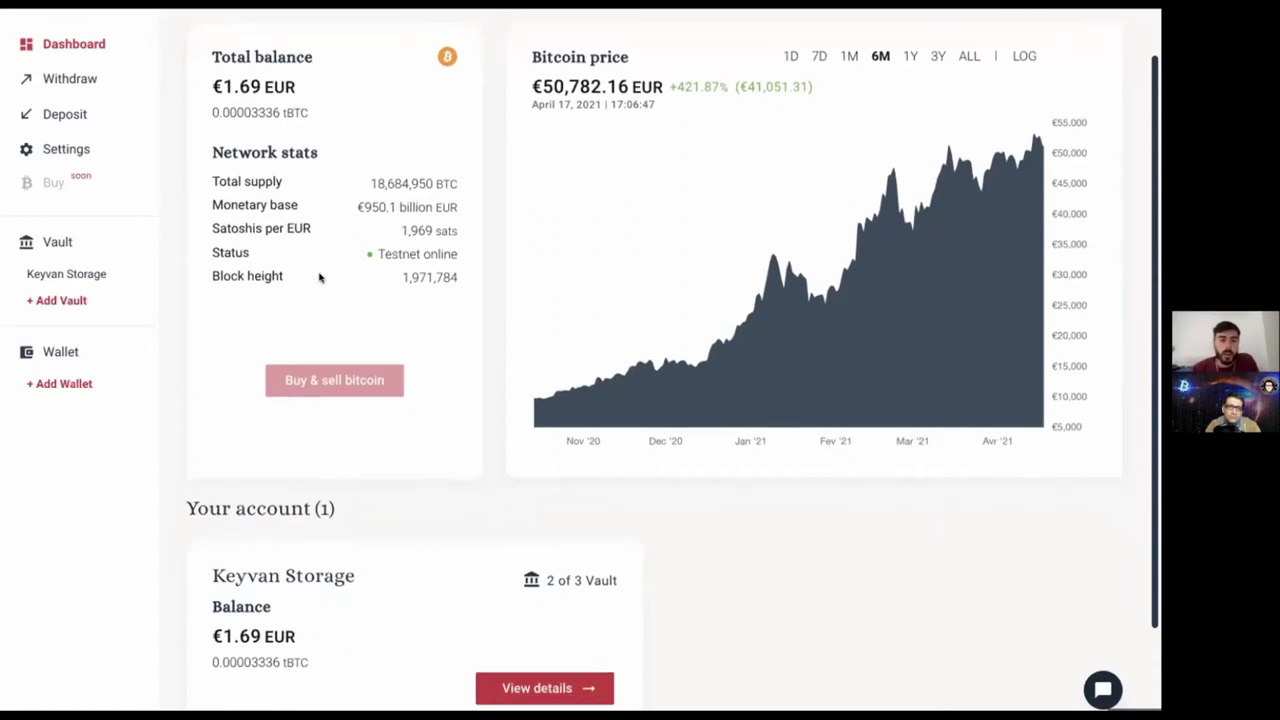
scroll(351, 151, "up", 3)
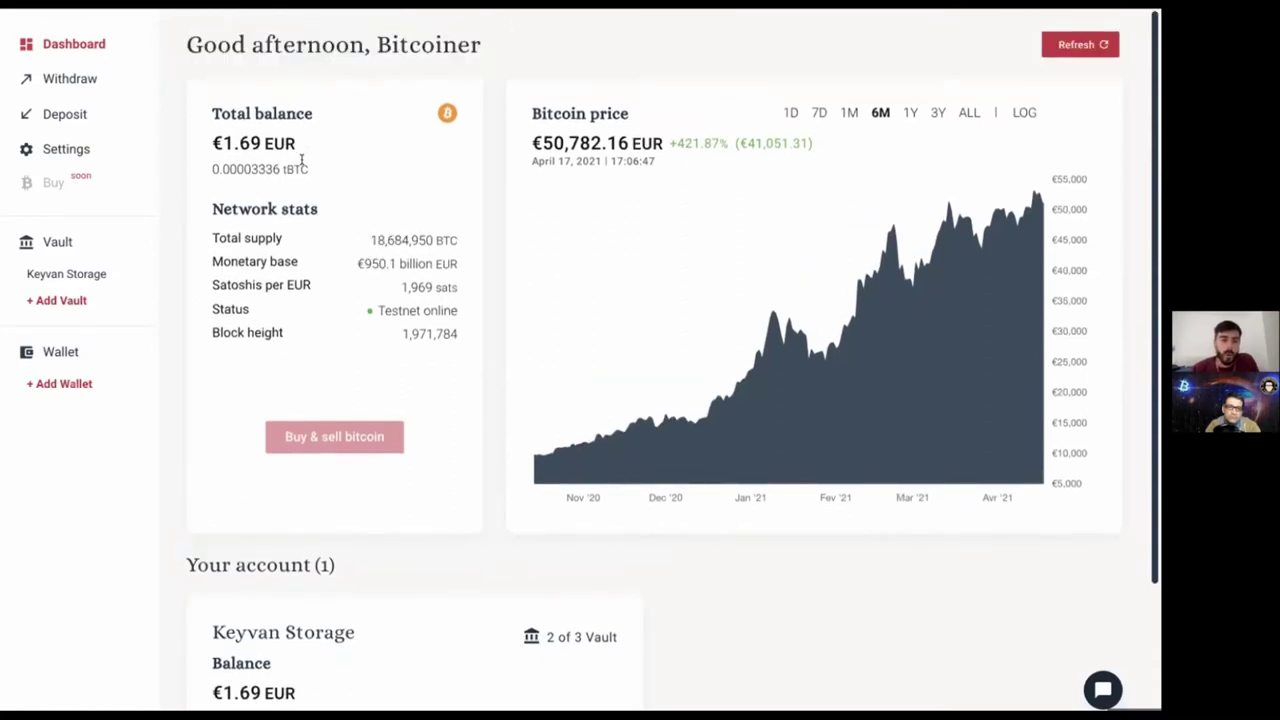
scroll(263, 600, "down", 3)
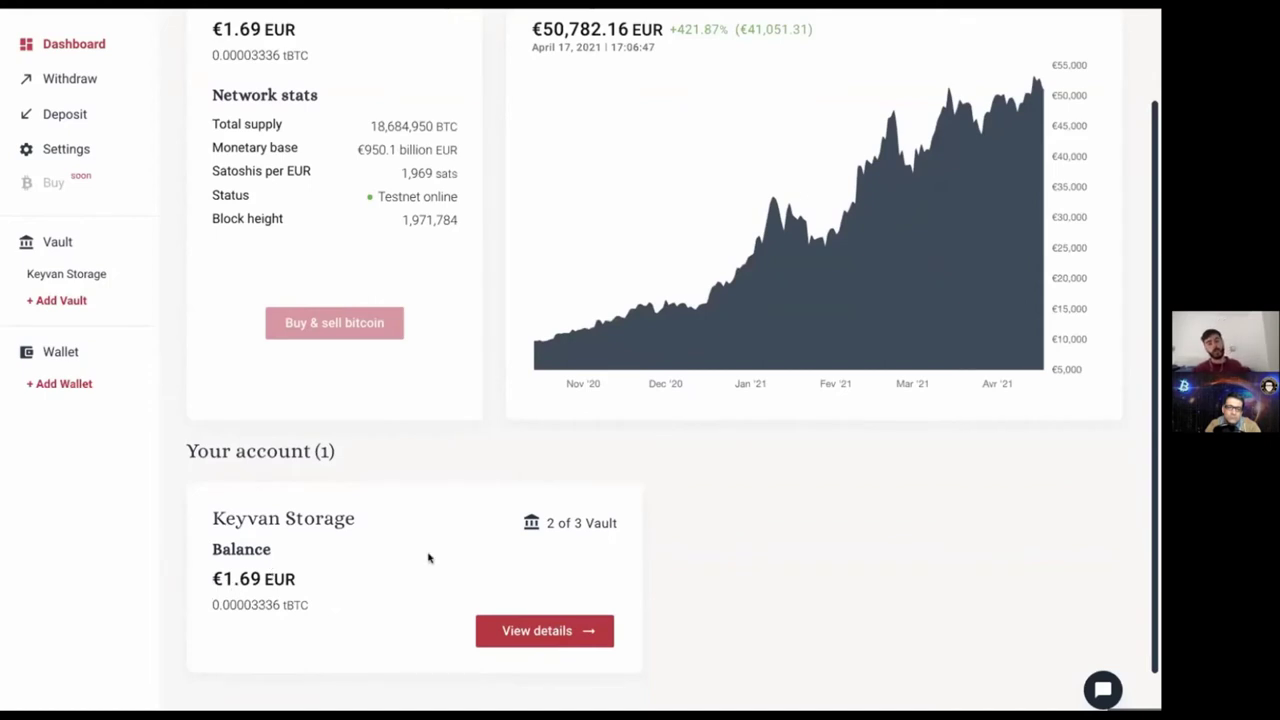
left_click(543, 628)
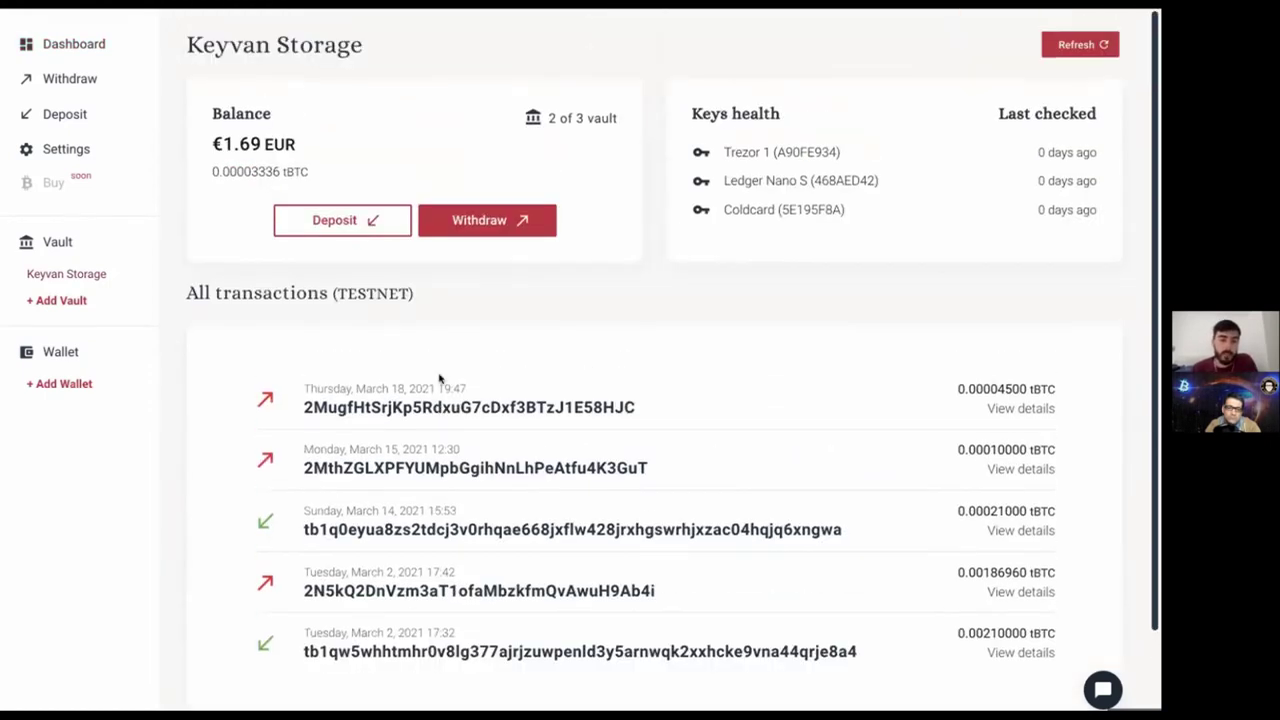
scroll(558, 292, "down", 1)
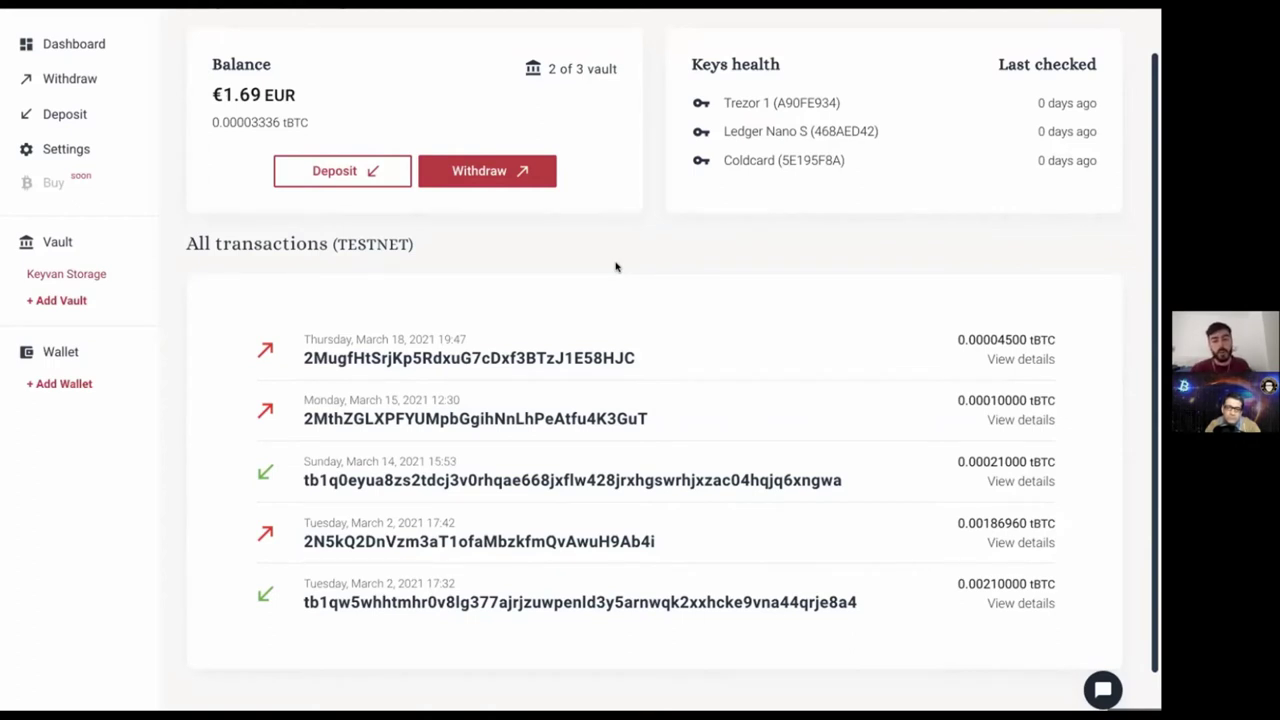
scroll(605, 266, "up", 1)
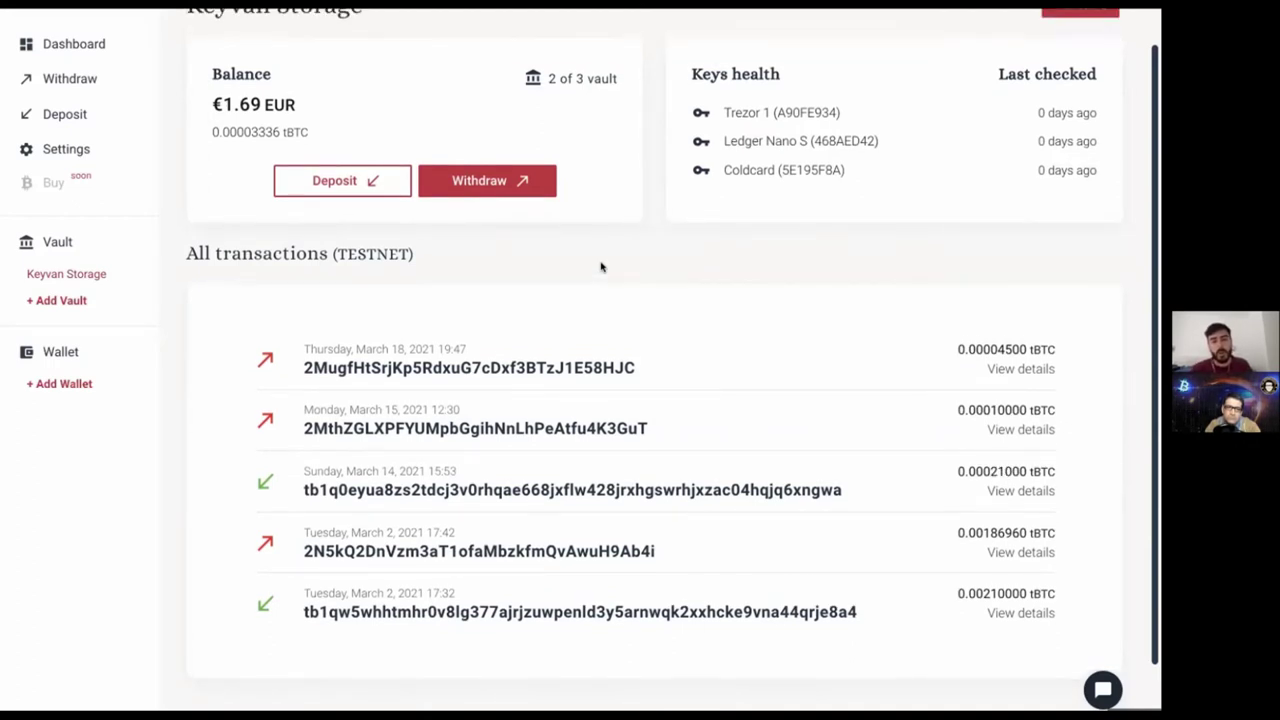
scroll(601, 266, "up", 1)
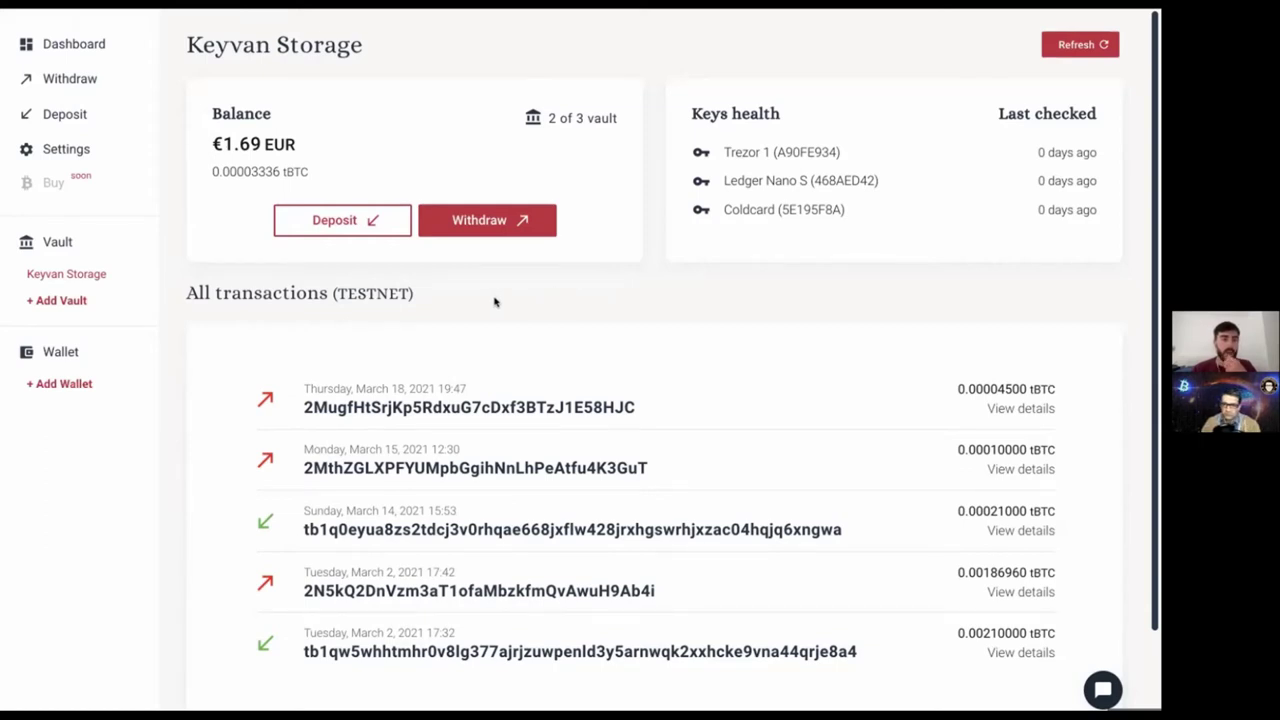
left_click(61, 272)
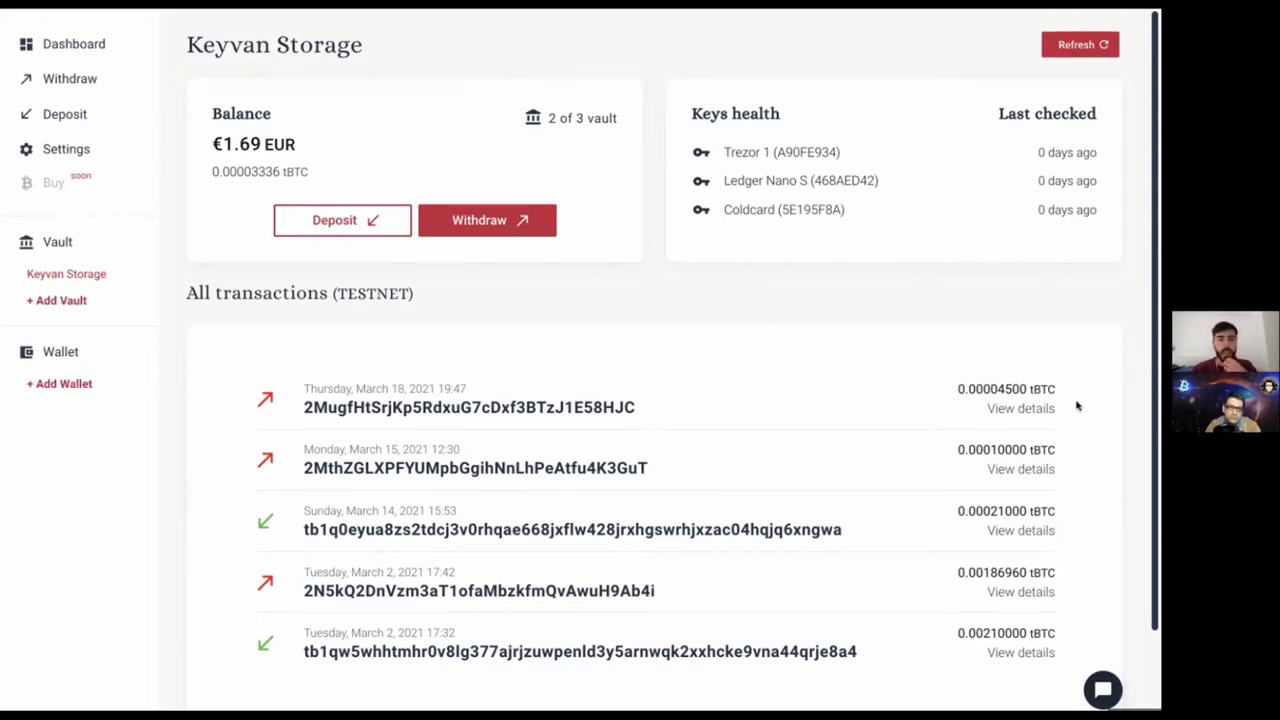
- Open the vault's Deposit page and generate fresh Testnet receiving addresses until a new QR code appears
left_click(335, 221)
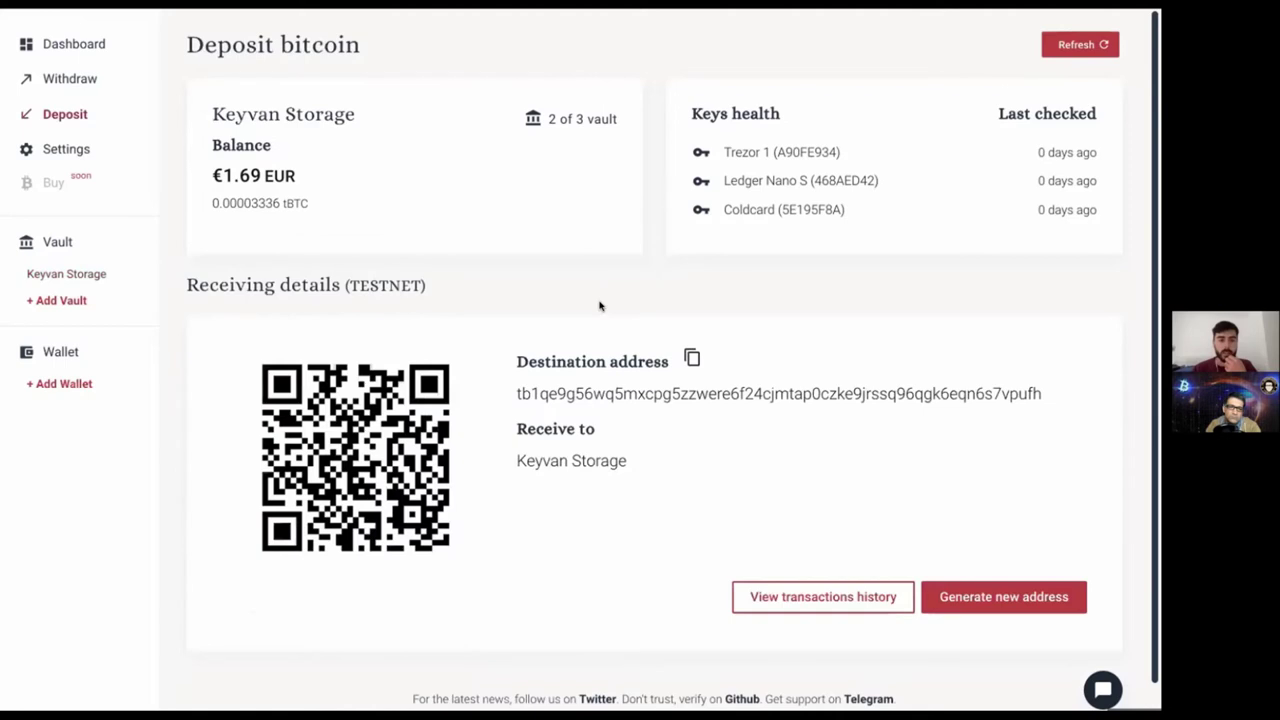
left_click(992, 600)
left_click(992, 600)
left_click(992, 600)
left_click(992, 600)
left_click(991, 606)
left_click(990, 605)
left_click(989, 604)
left_click(988, 603)
left_click(994, 601)
left_click(994, 601)
left_click(994, 601)
left_click(994, 601)
left_click(994, 601)
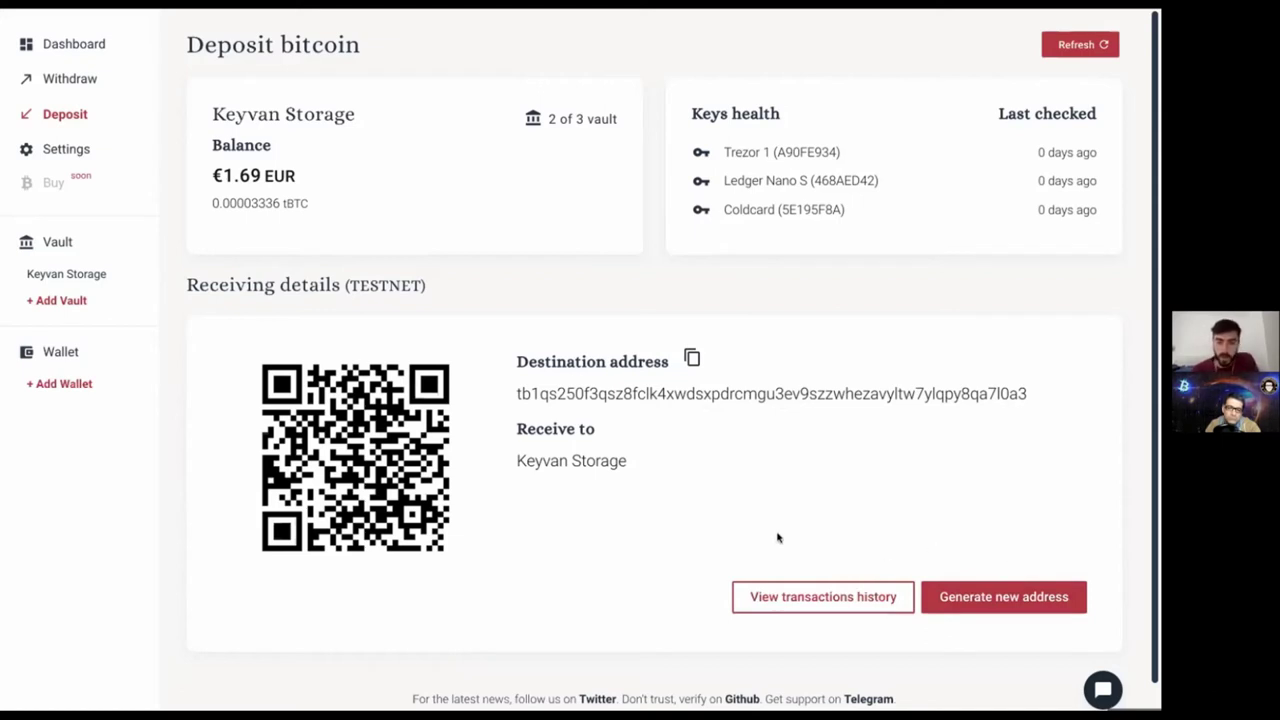
scroll(777, 535, "down", 1)
- Show the vault's transaction history and review the March 15, 2021 withdrawal's details
scroll(790, 560, "up", 1)
left_click(812, 596)
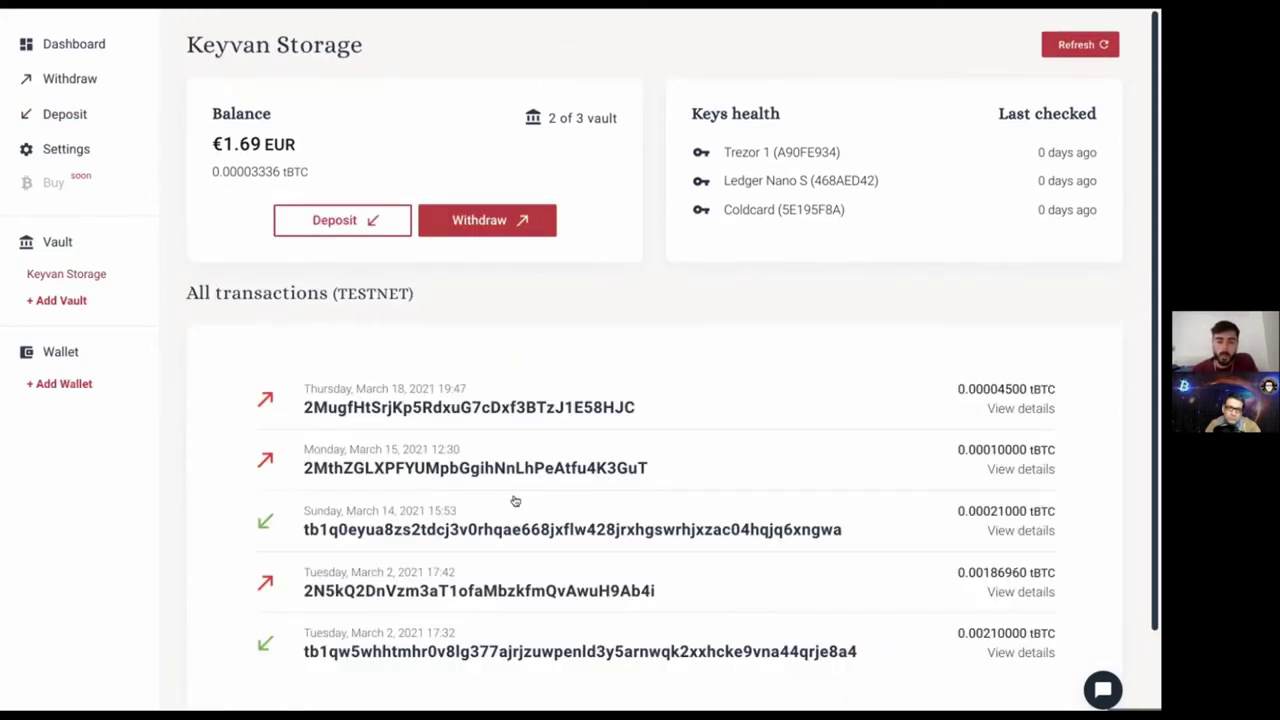
scroll(464, 451, "down", 1)
left_click(423, 405)
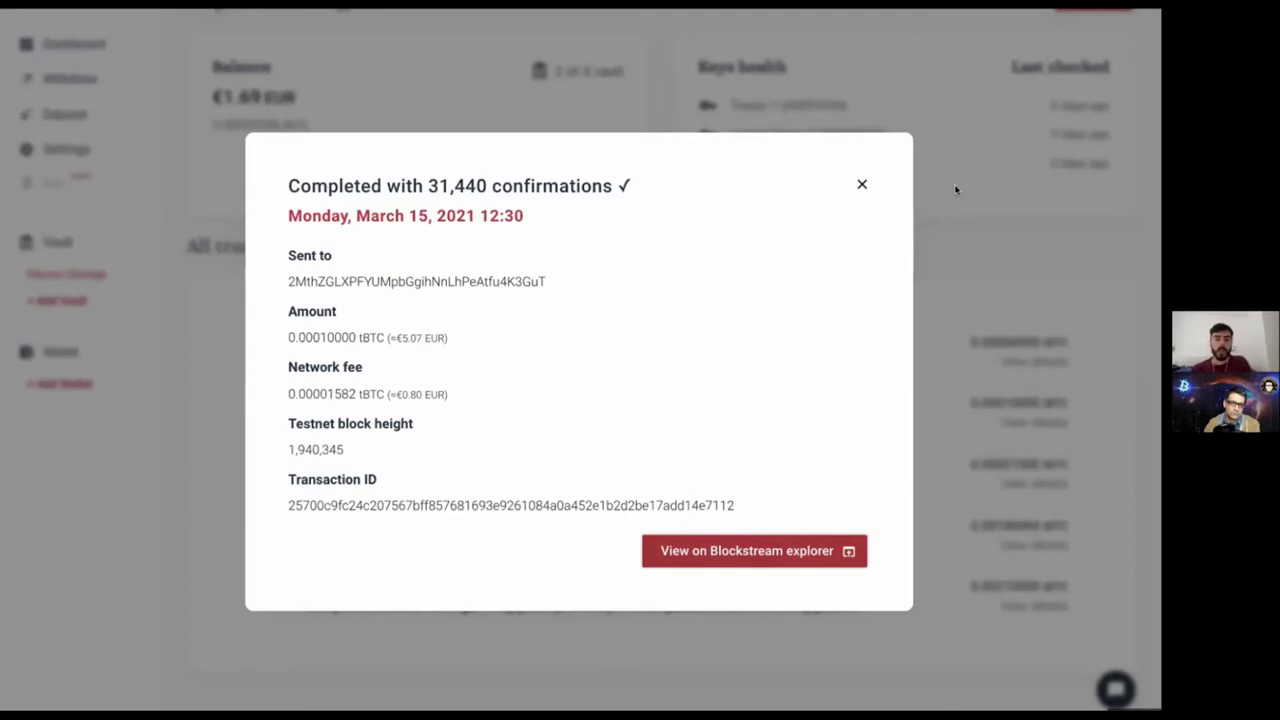
left_click(862, 186)
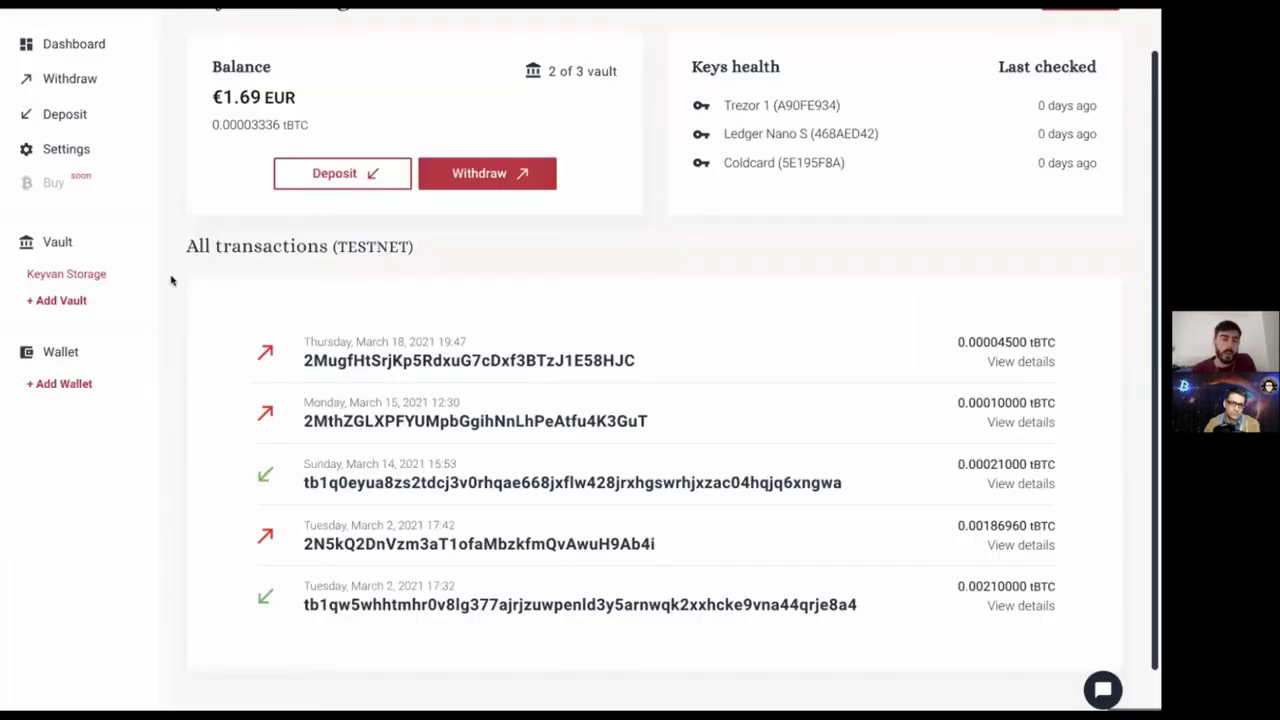
- Switch the interface language to French and then back to English in Settings
left_click(66, 148)
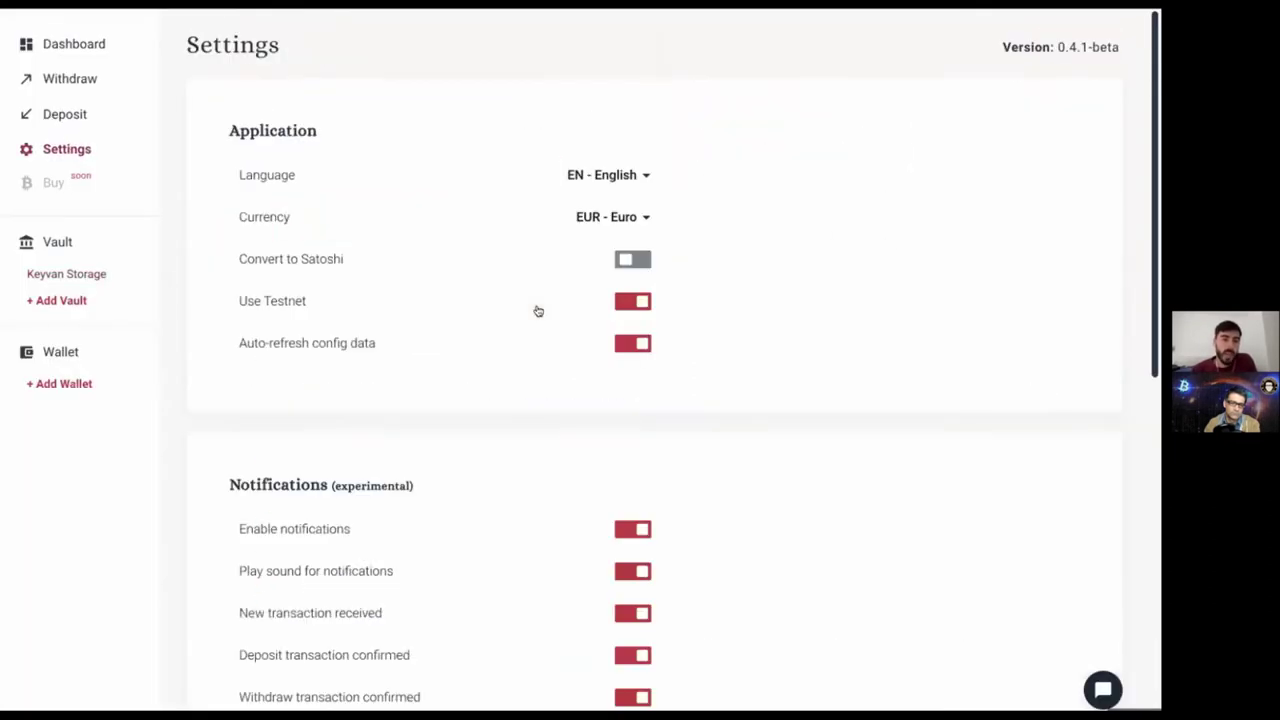
left_click(618, 174)
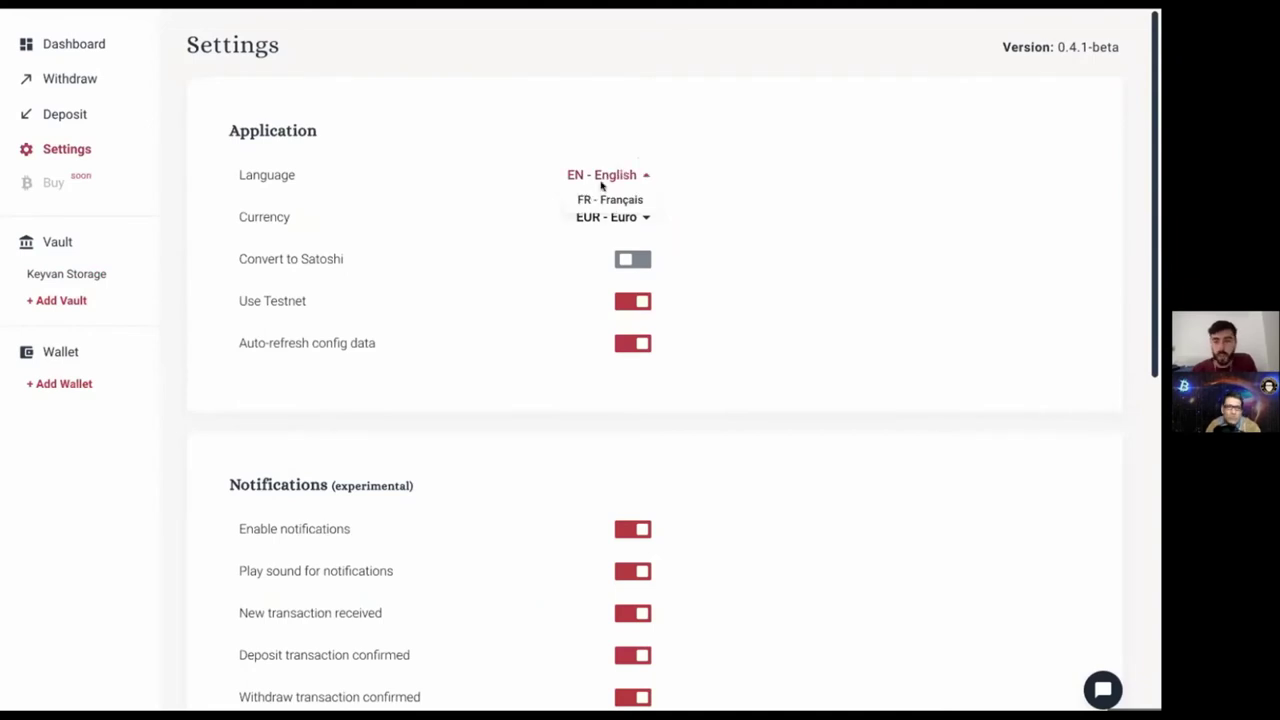
key("Return")
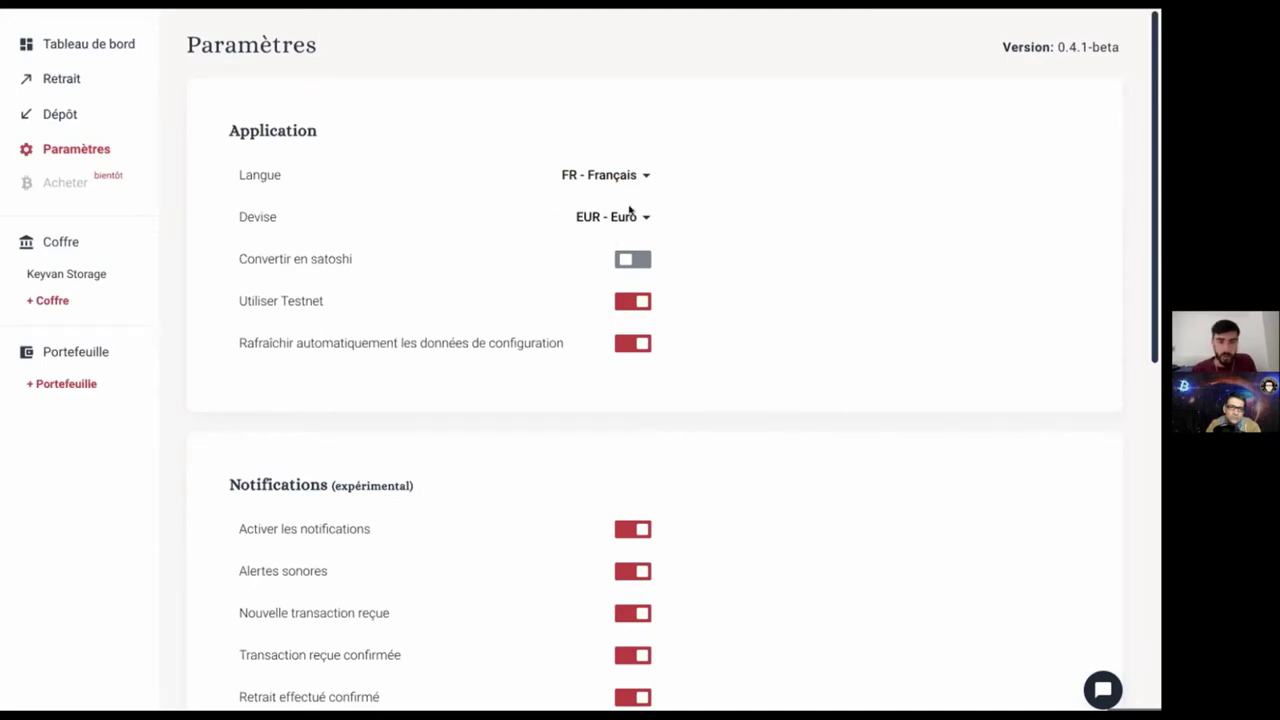
left_click(610, 176)
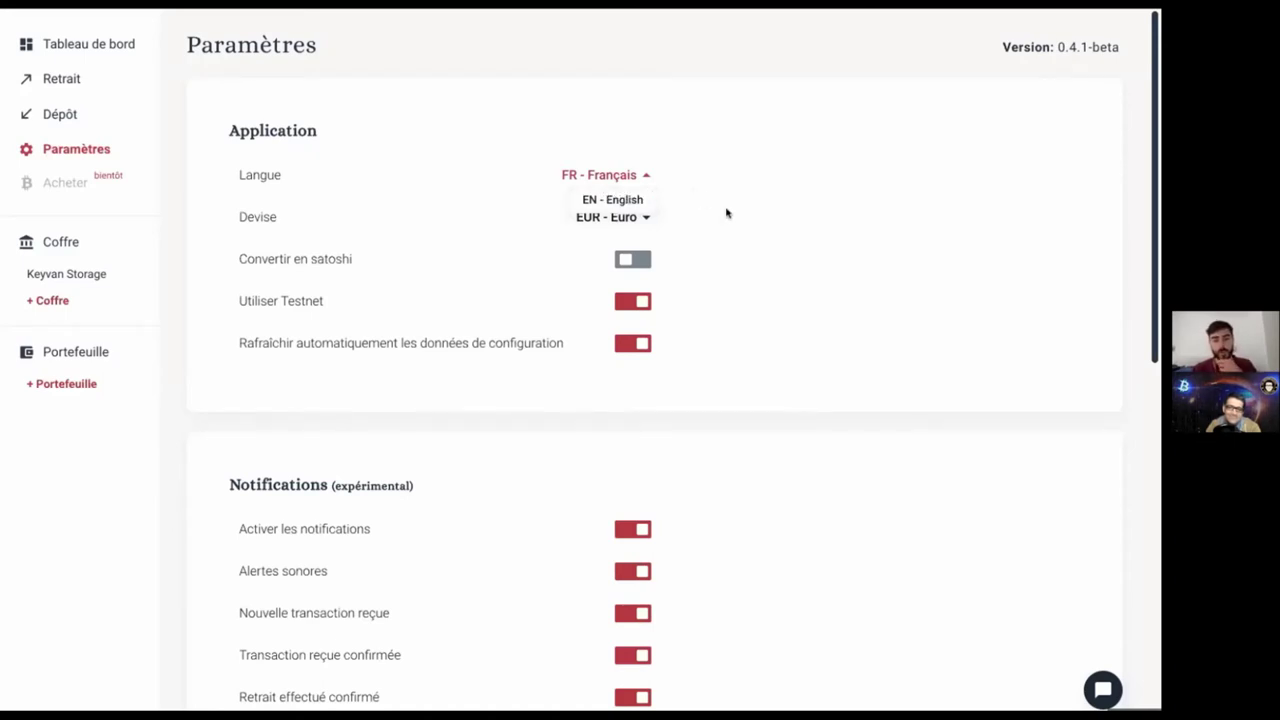
left_click(640, 201)
- Set the display currency to XAU - Gold Troy Ounce and return to the Dashboard
left_click(625, 219)
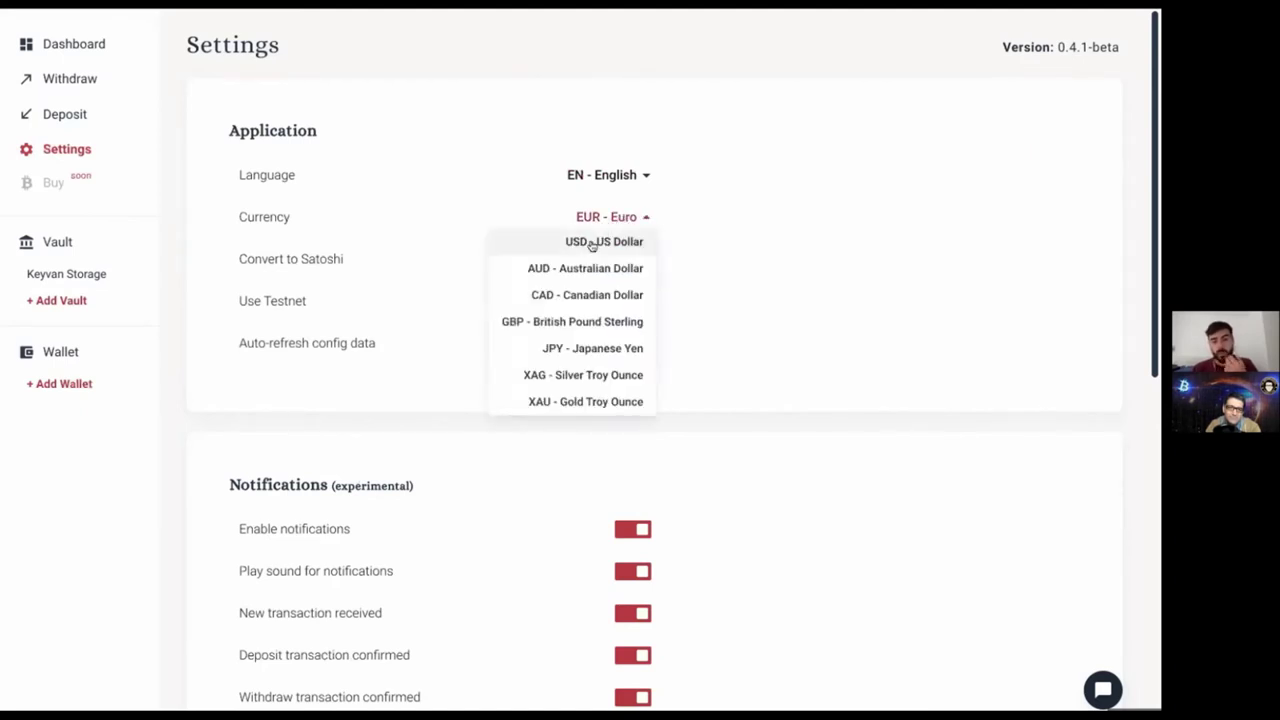
scroll(567, 383, "down", 1)
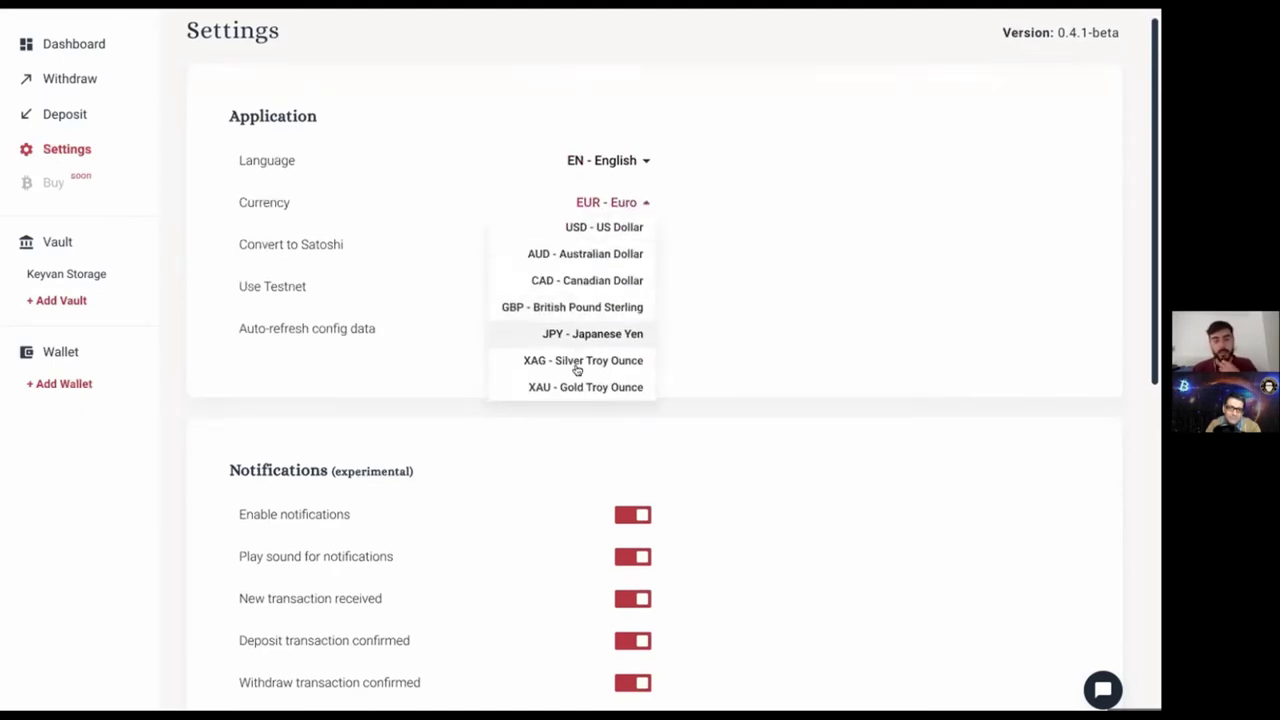
left_click(572, 387)
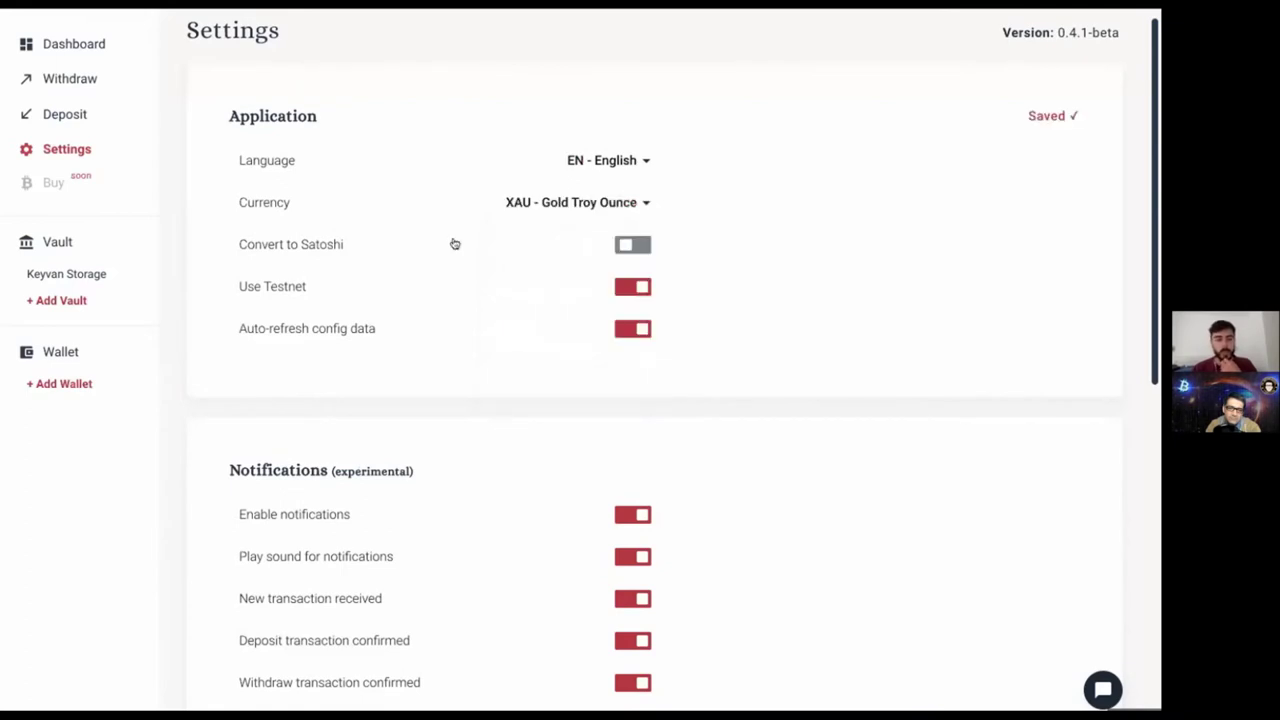
left_click(72, 44)
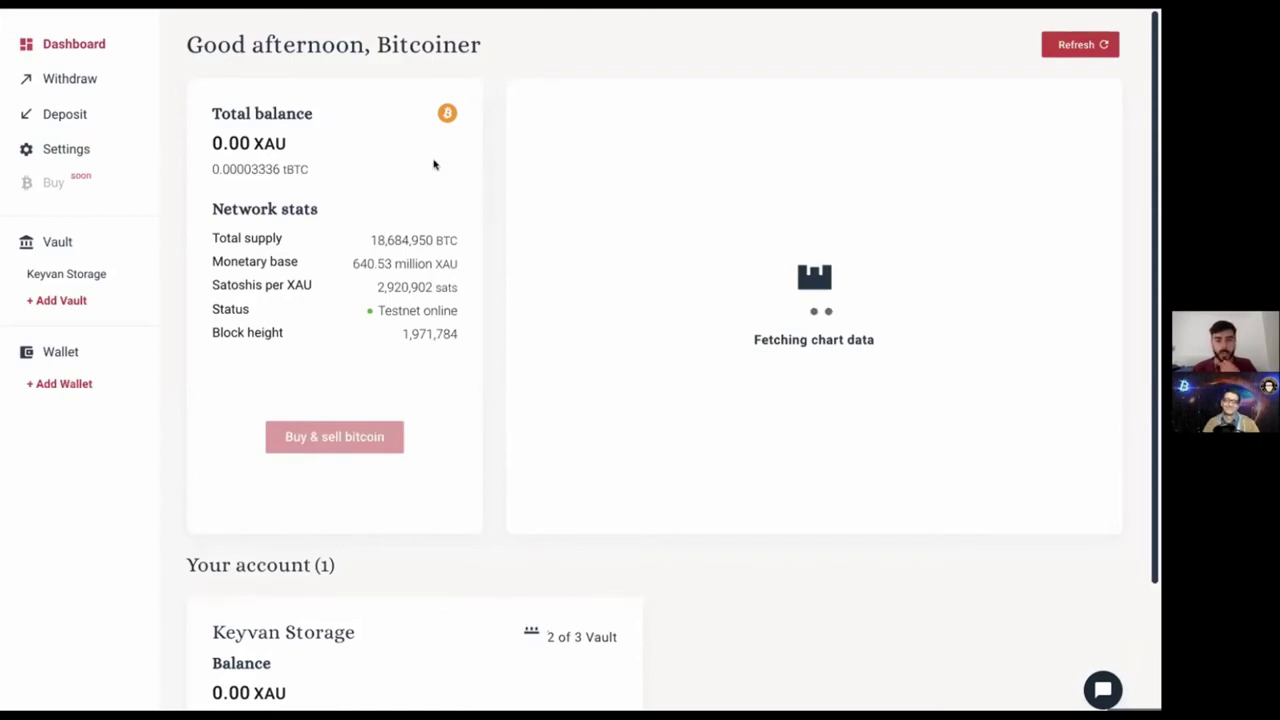
- Show the Bitcoin price chart over one year (1Y) instead of six months
scroll(434, 163, "down", 1)
scroll(434, 163, "up", 1)
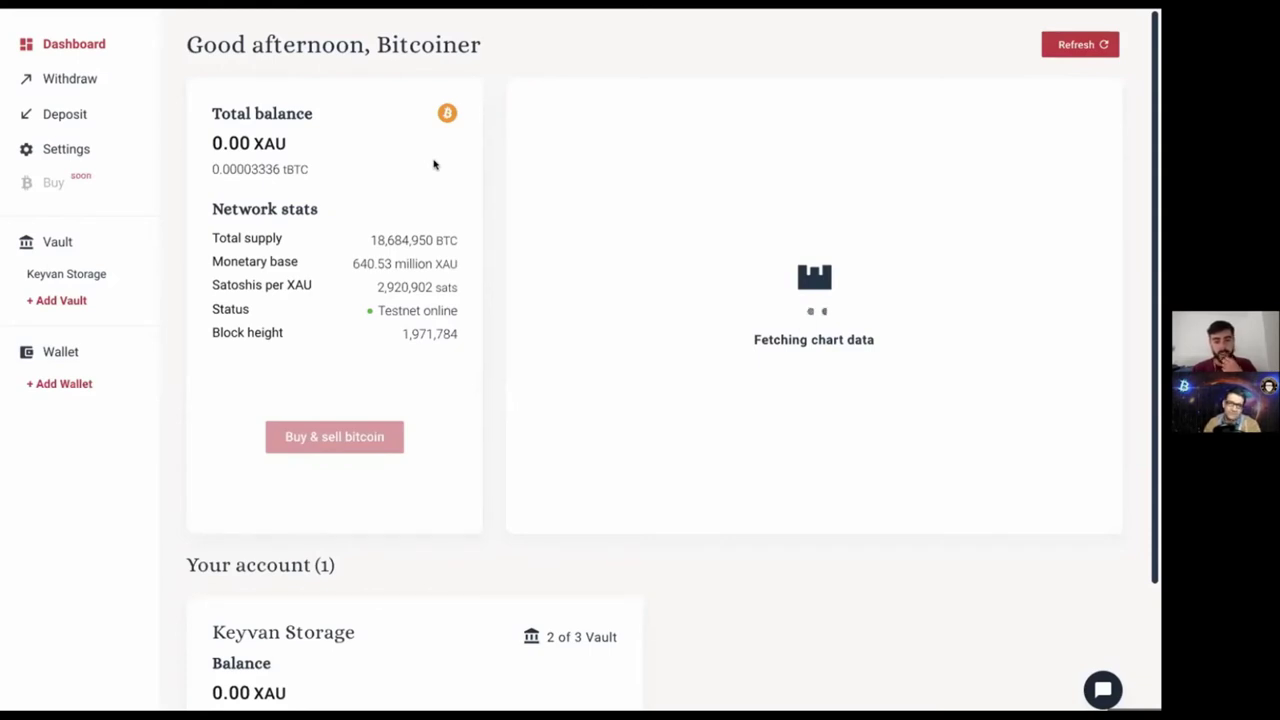
scroll(434, 163, "down", 1)
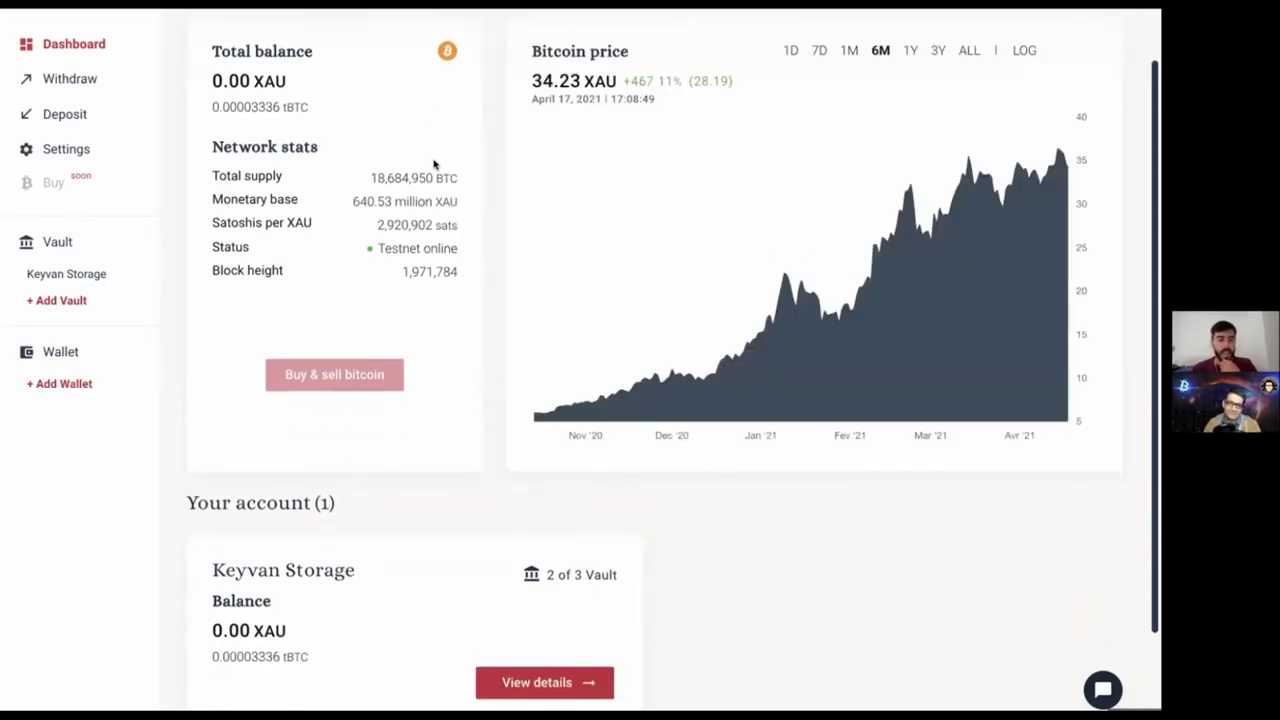
scroll(434, 163, "up", 1)
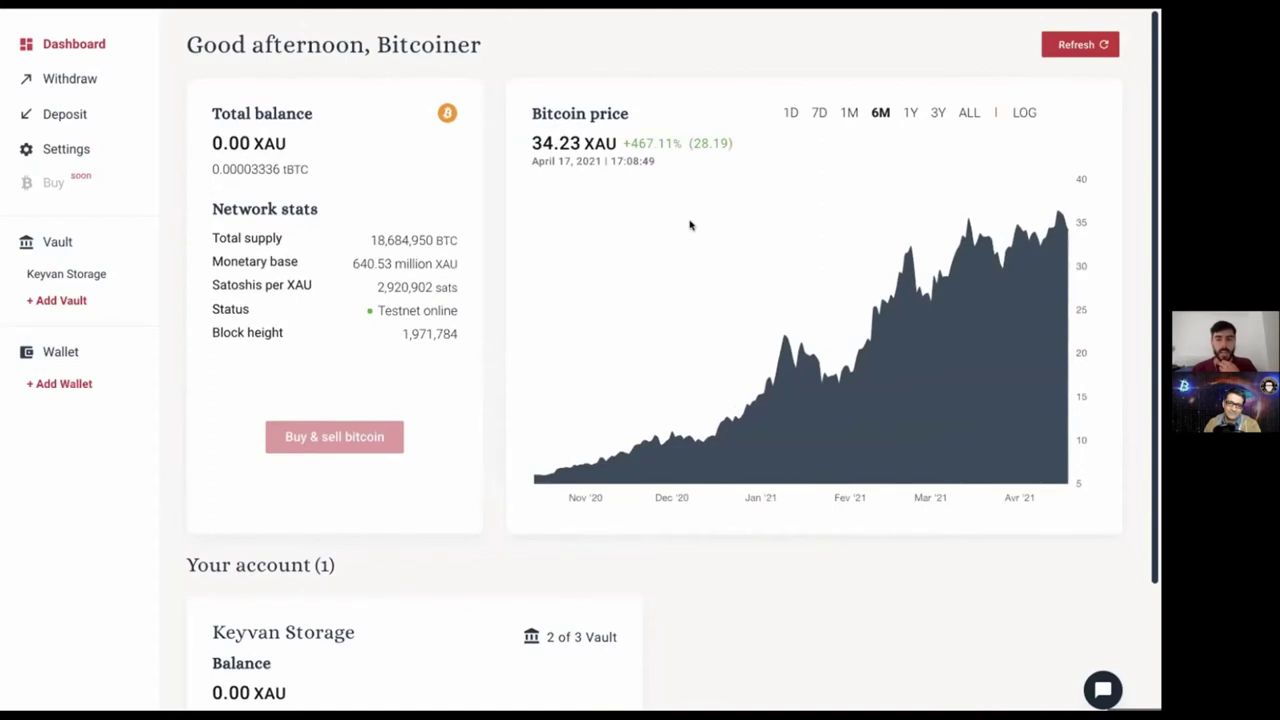
left_click(909, 113)
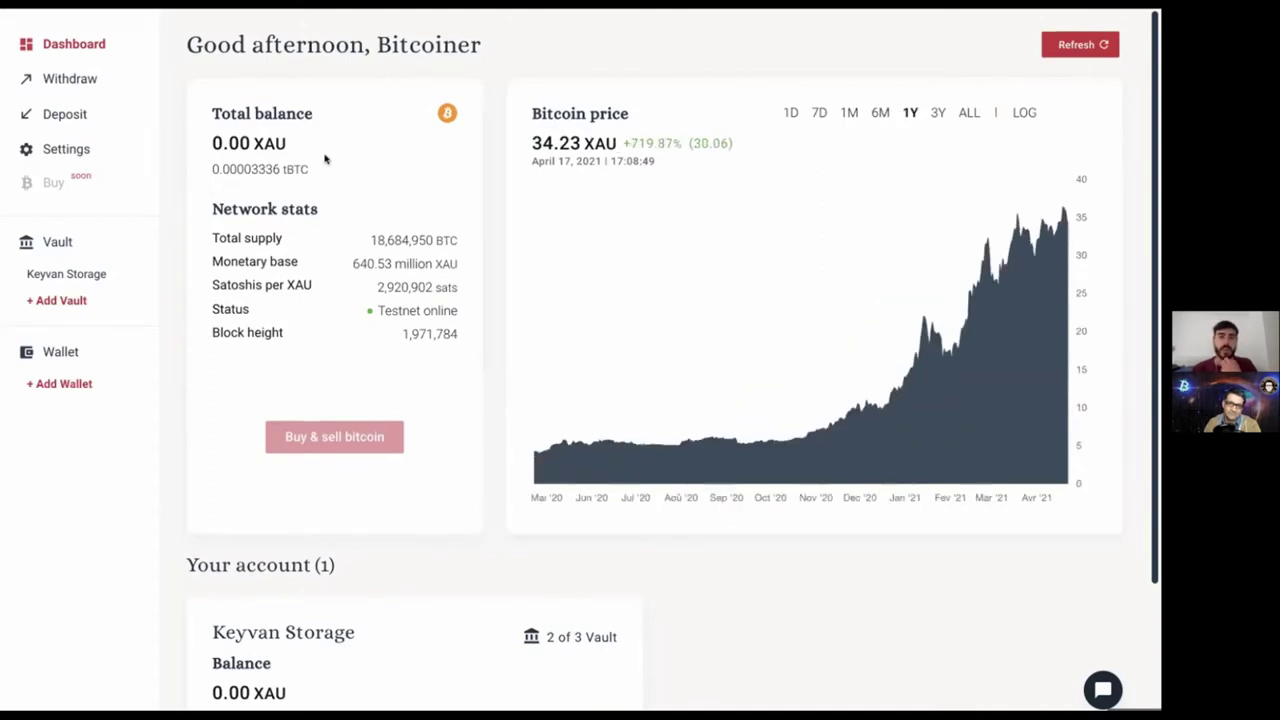
left_click(40, 149)
- Switch the display currency to EUR - Euro, enable Convert to Satoshi, and review the notification settings
left_click(583, 216)
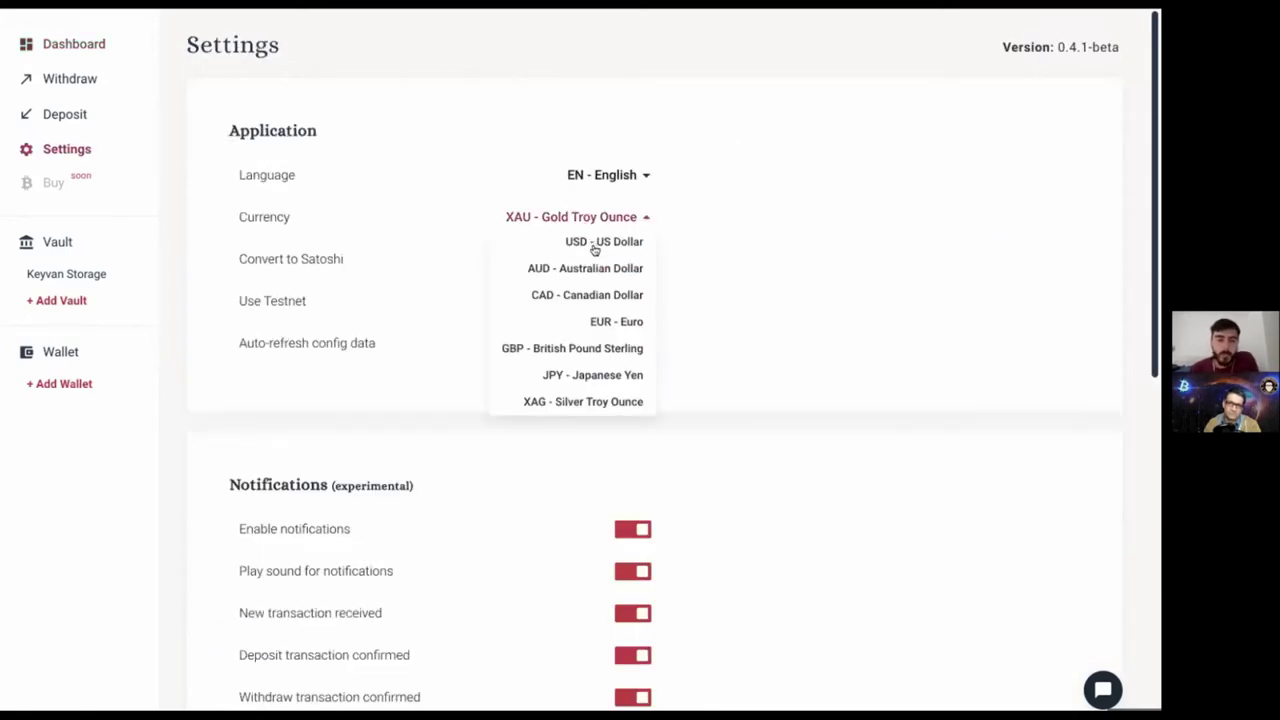
left_click(610, 321)
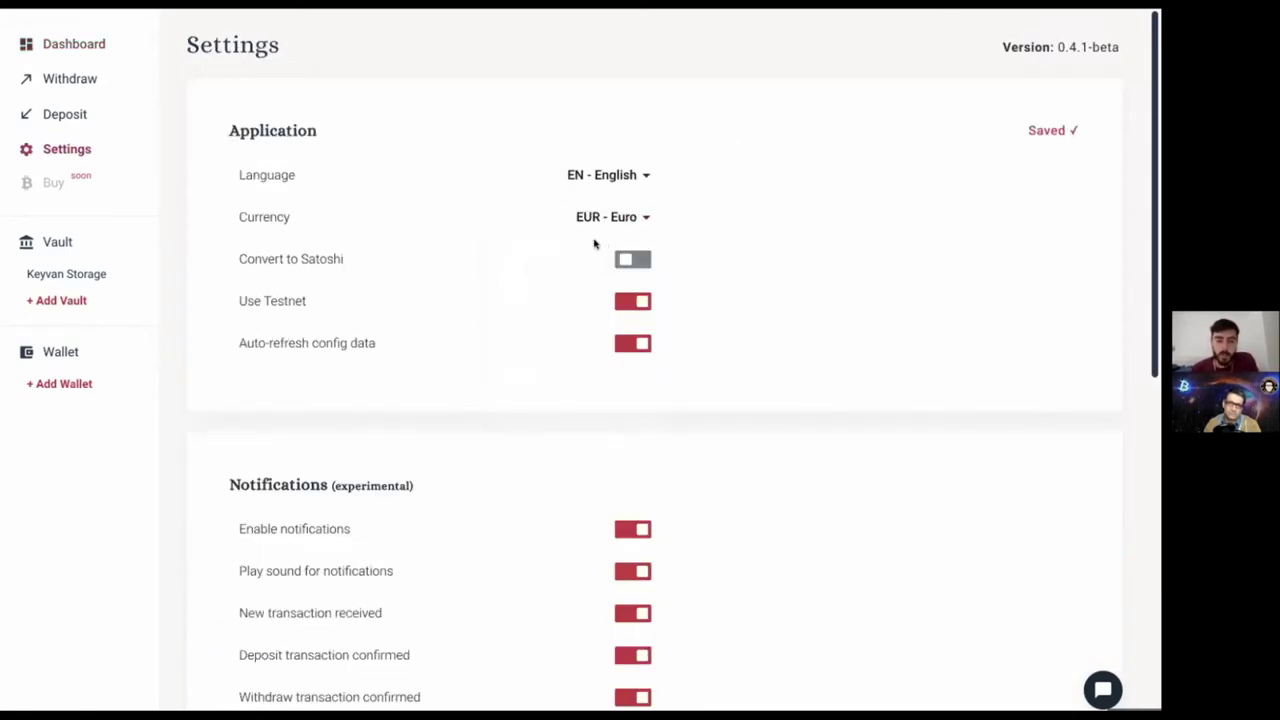
left_click(285, 258)
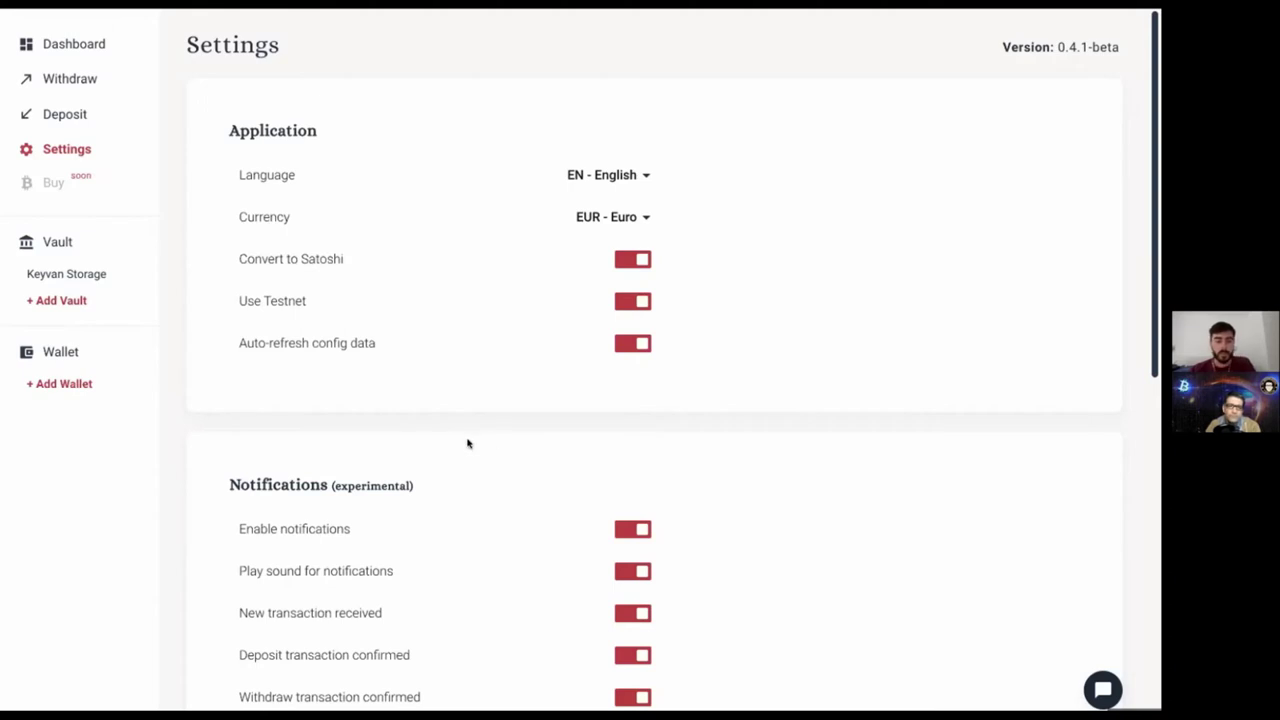
scroll(467, 443, "down", 3)
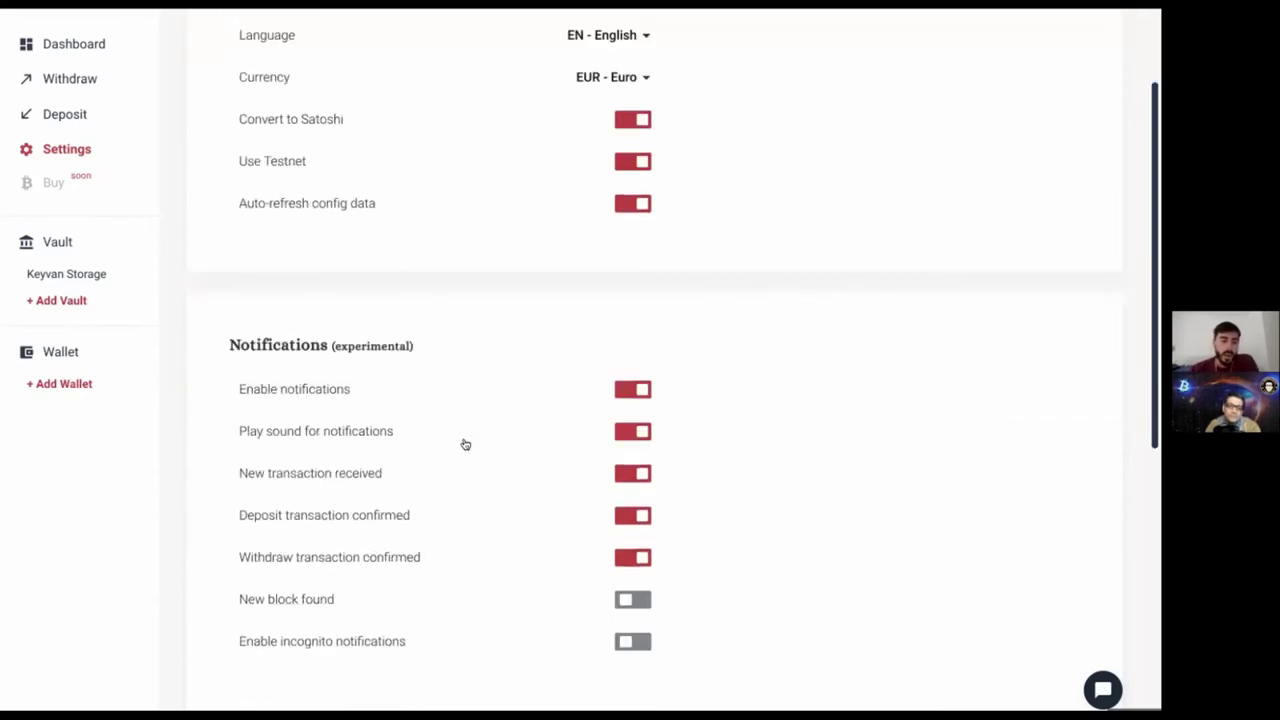
scroll(370, 266, "down", 1)
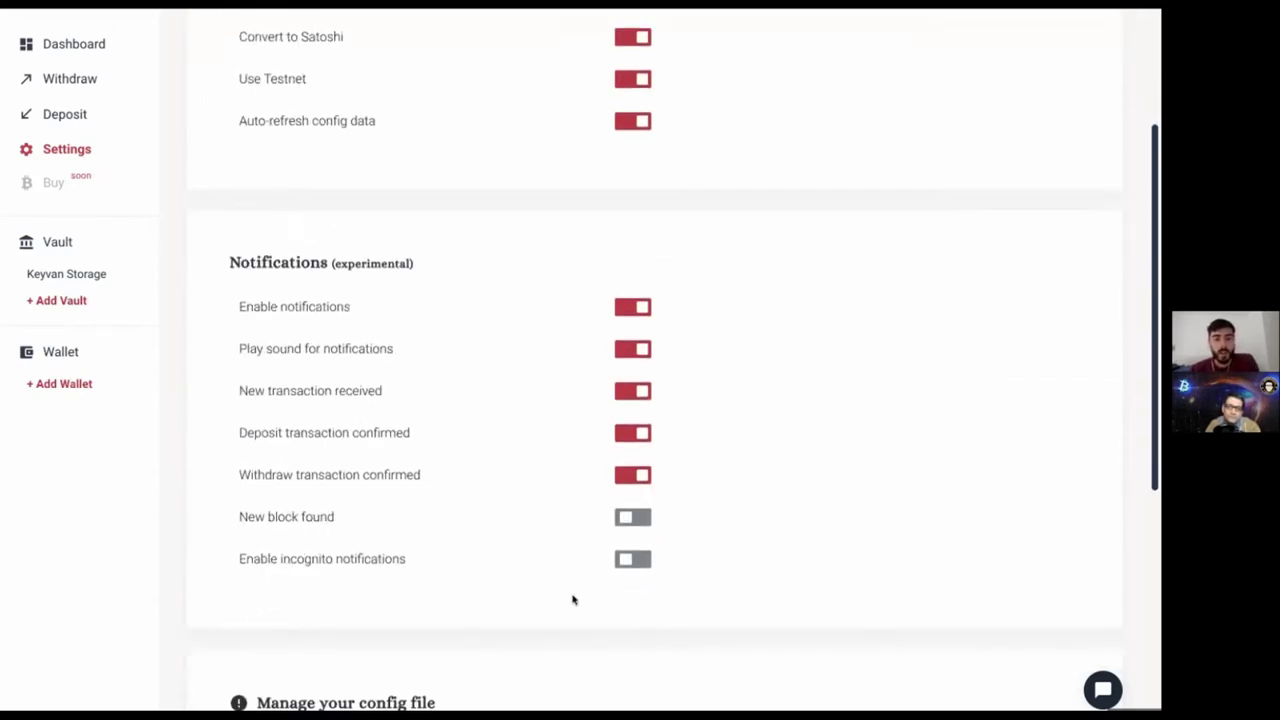
scroll(306, 211, "down", 1)
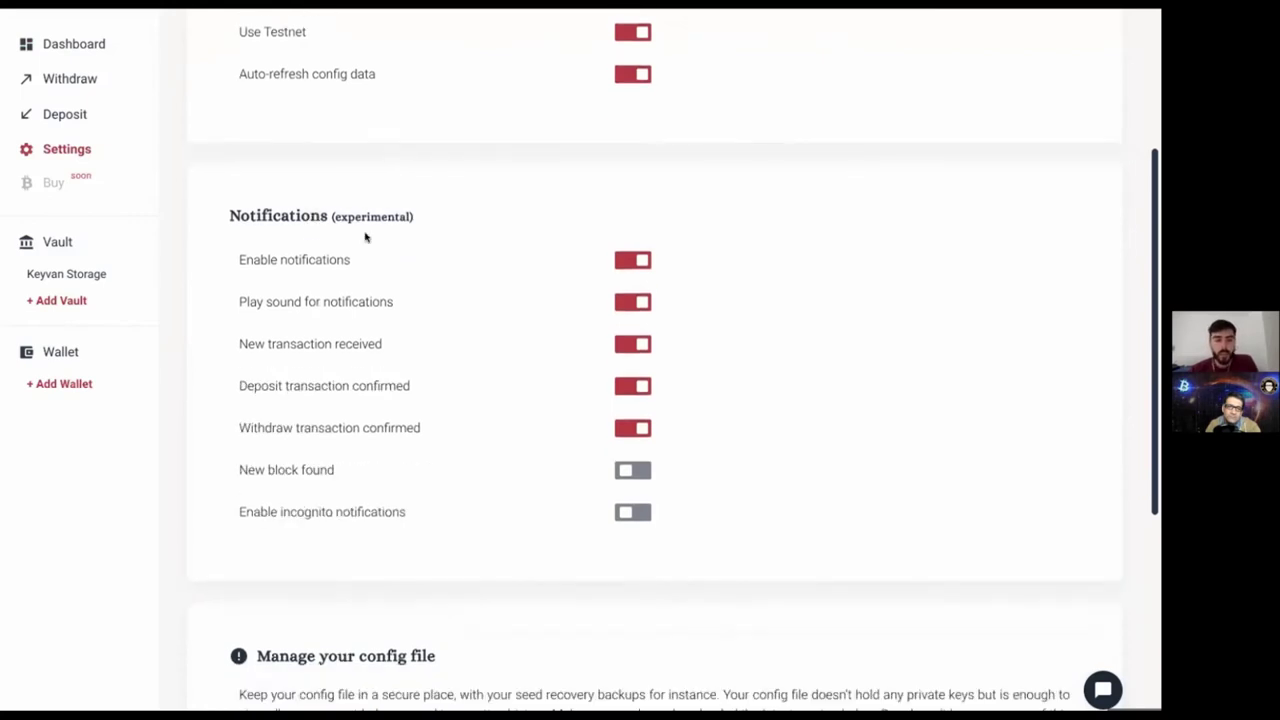
scroll(366, 237, "down", 1)
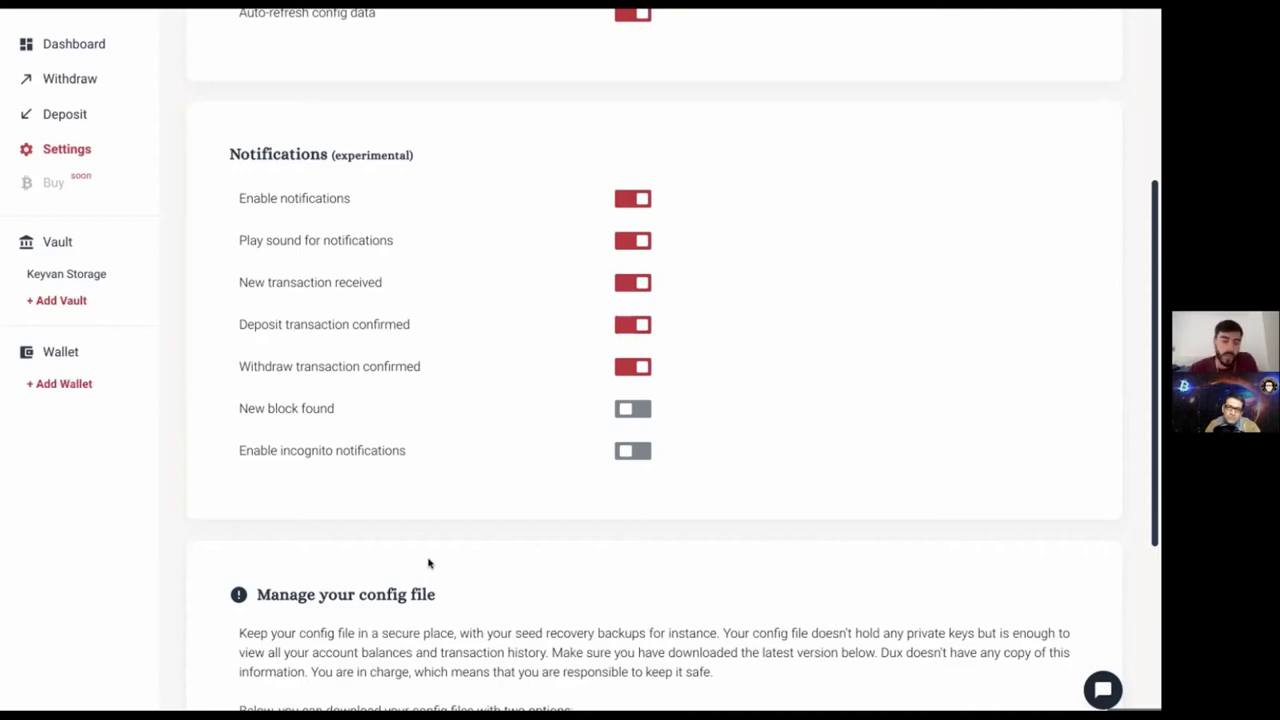
scroll(428, 563, "down", 1)
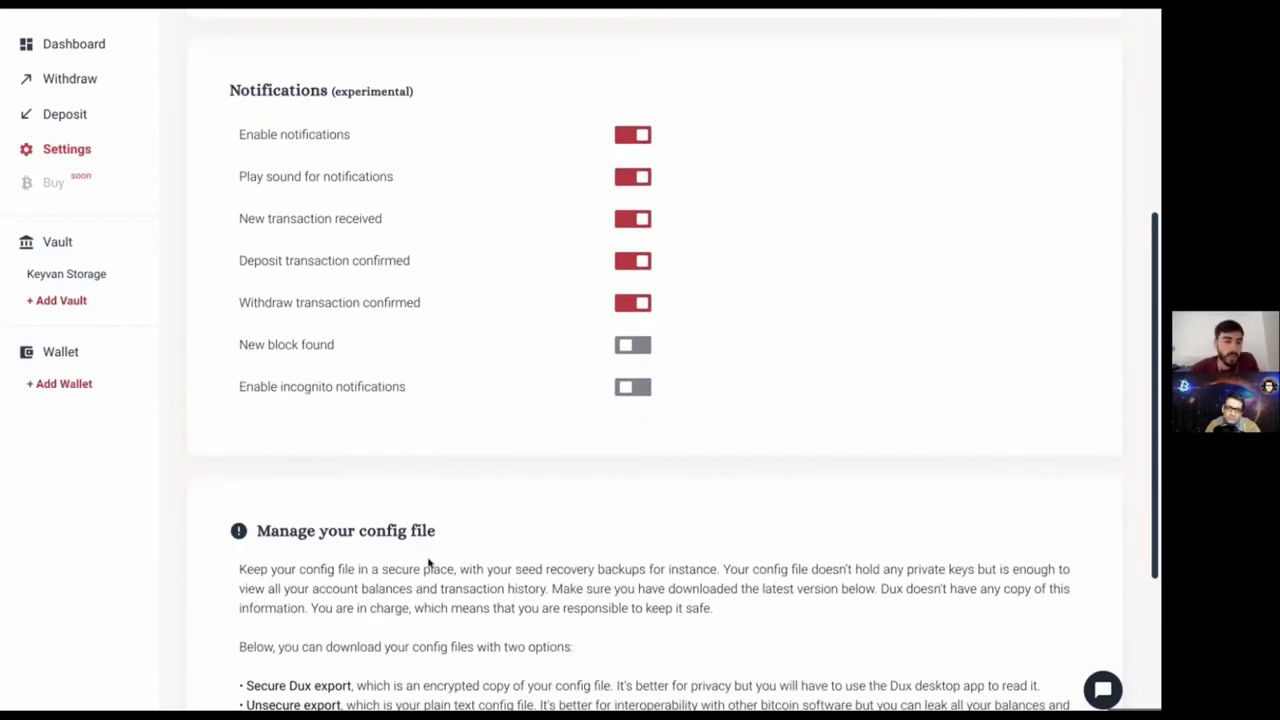
scroll(428, 563, "down", 4)
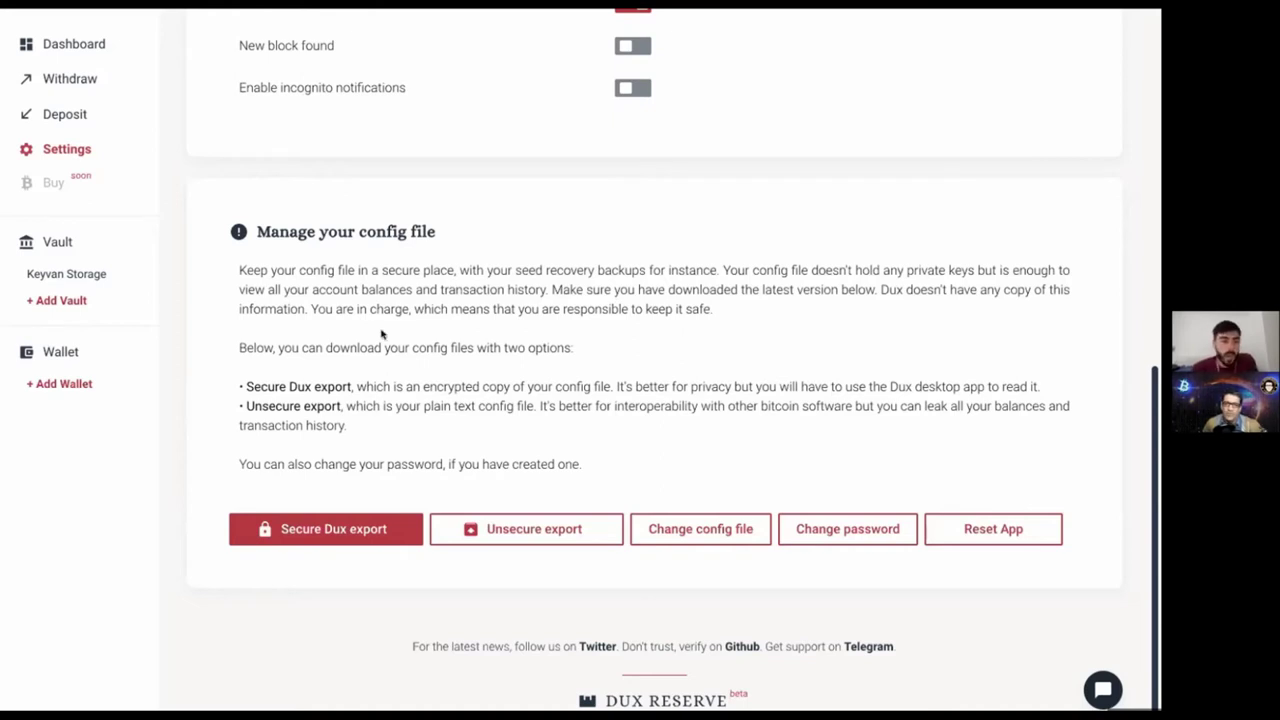
scroll(383, 335, "up", 2)
scroll(383, 335, "up", 3)
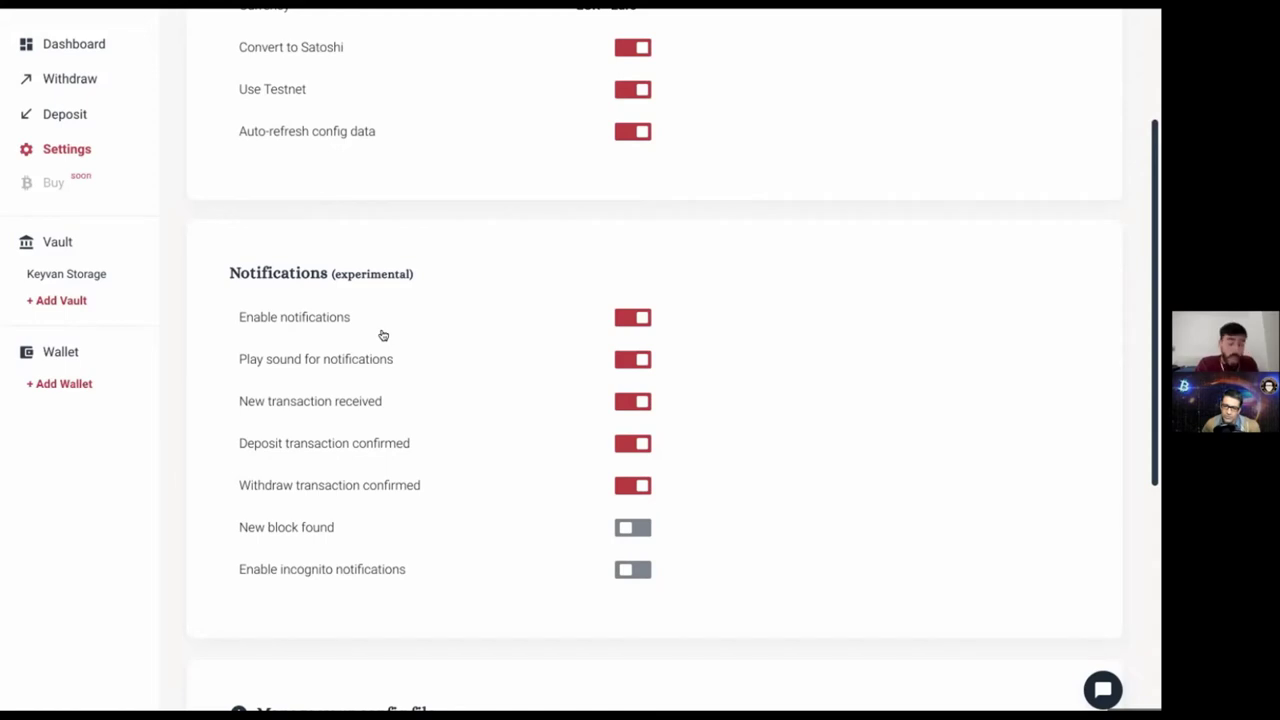
scroll(472, 265, "down", 4)
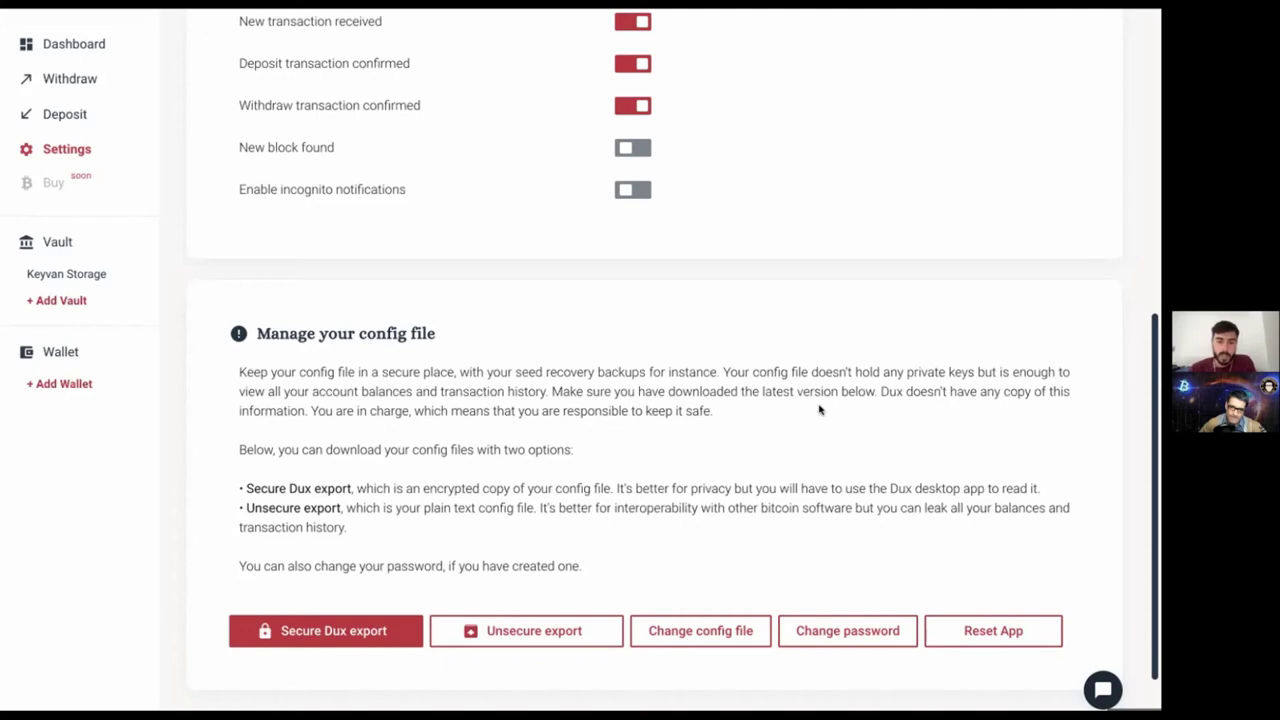
scroll(819, 409, "up", 5)
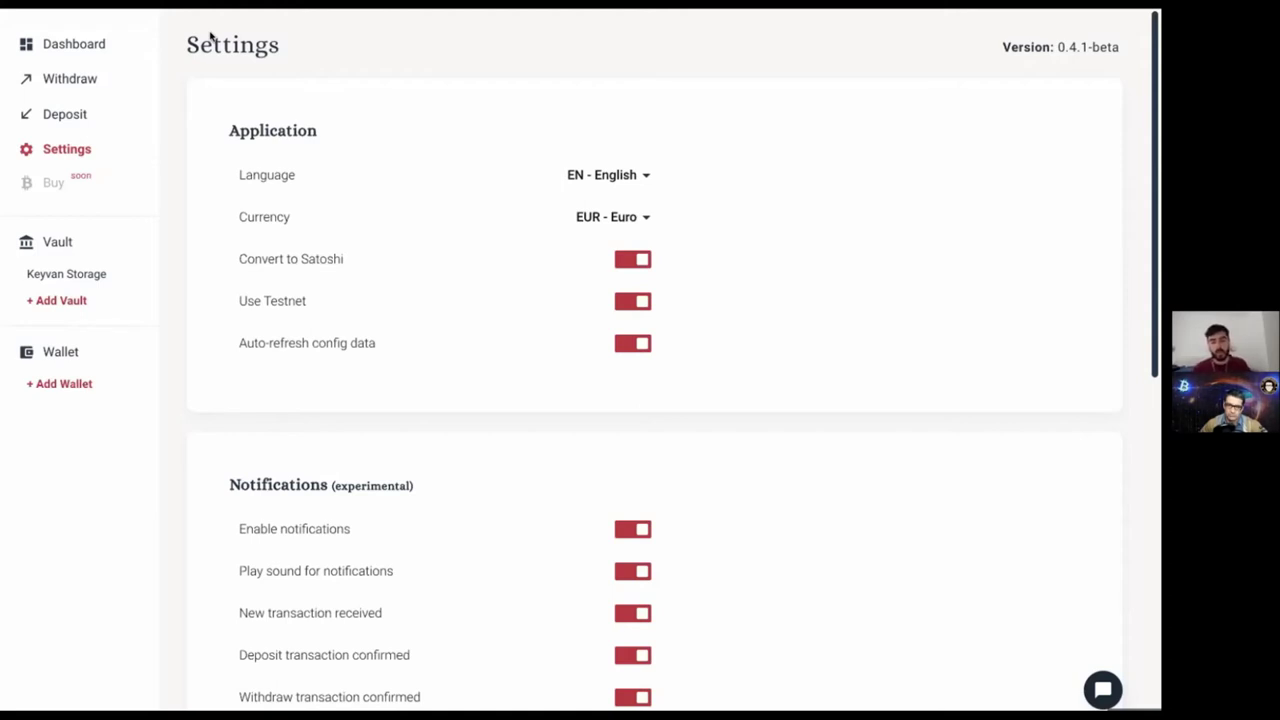
scroll(212, 47, "down", 7)
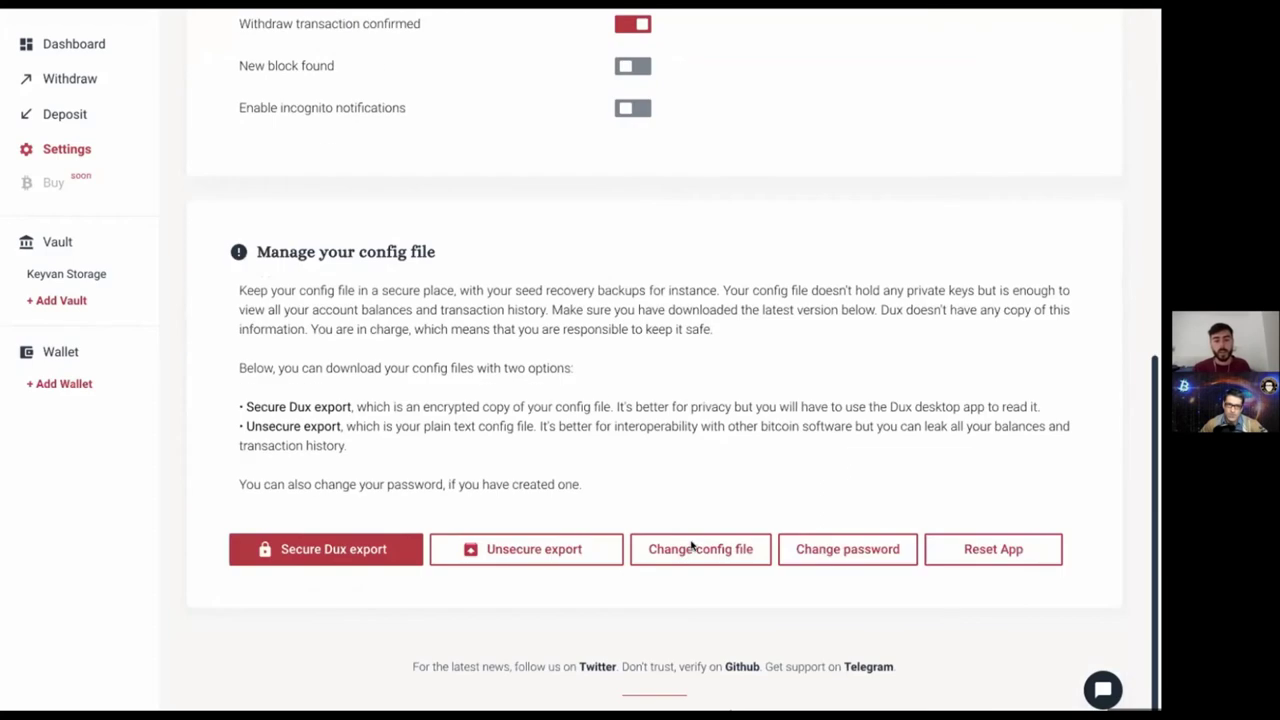
scroll(509, 634, "down", 1)
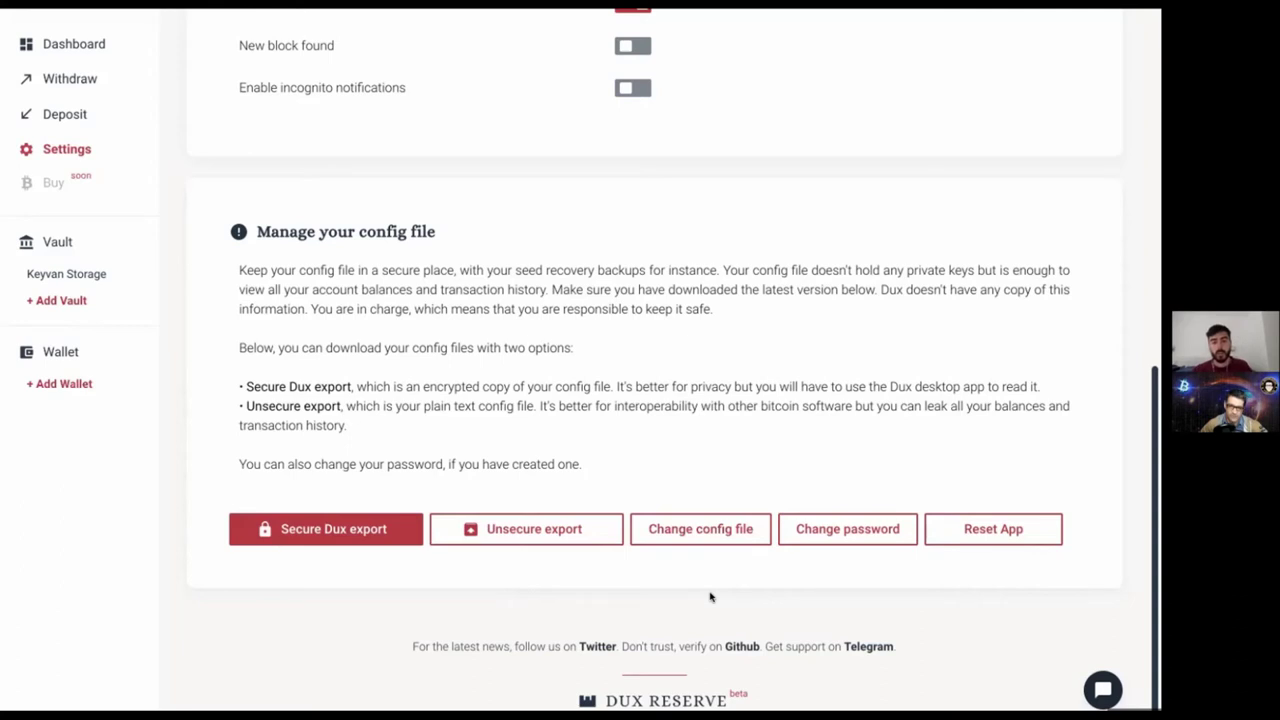
scroll(710, 597, "up", 10)
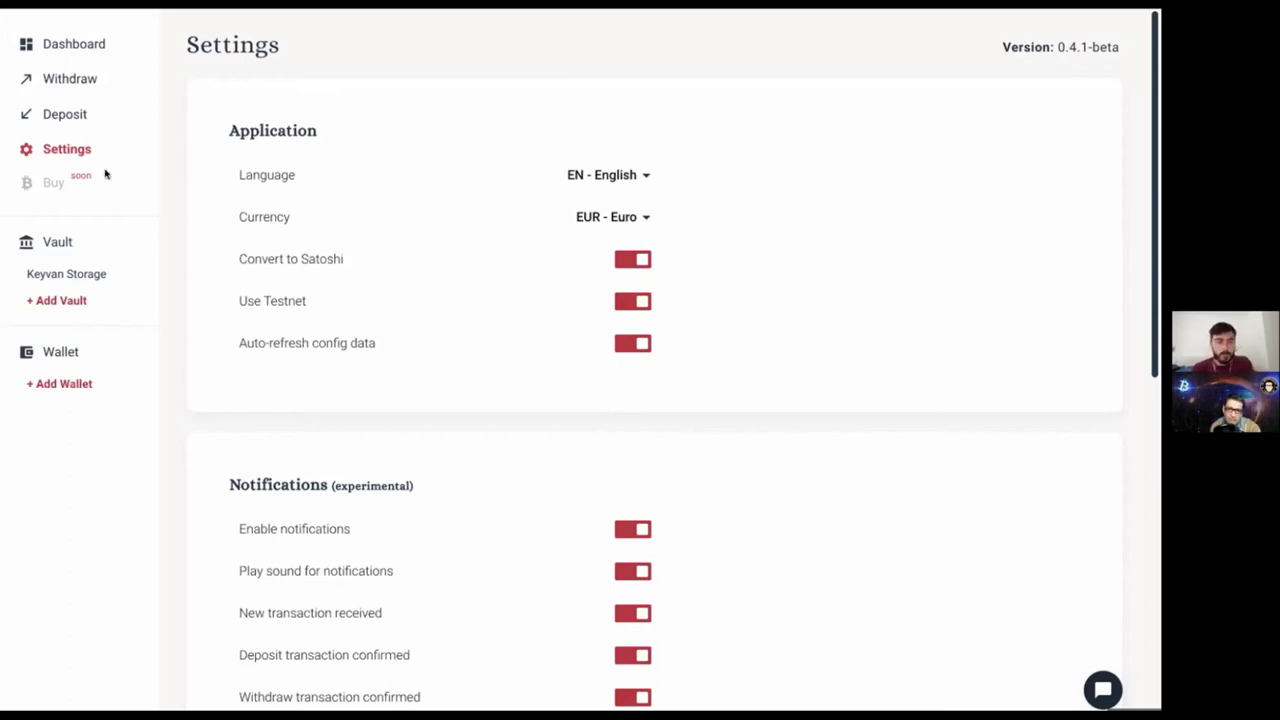
- Write the feedback 'Your section on settings page has too many buttons! Create a dropdown maybe?'
left_click(1103, 689)
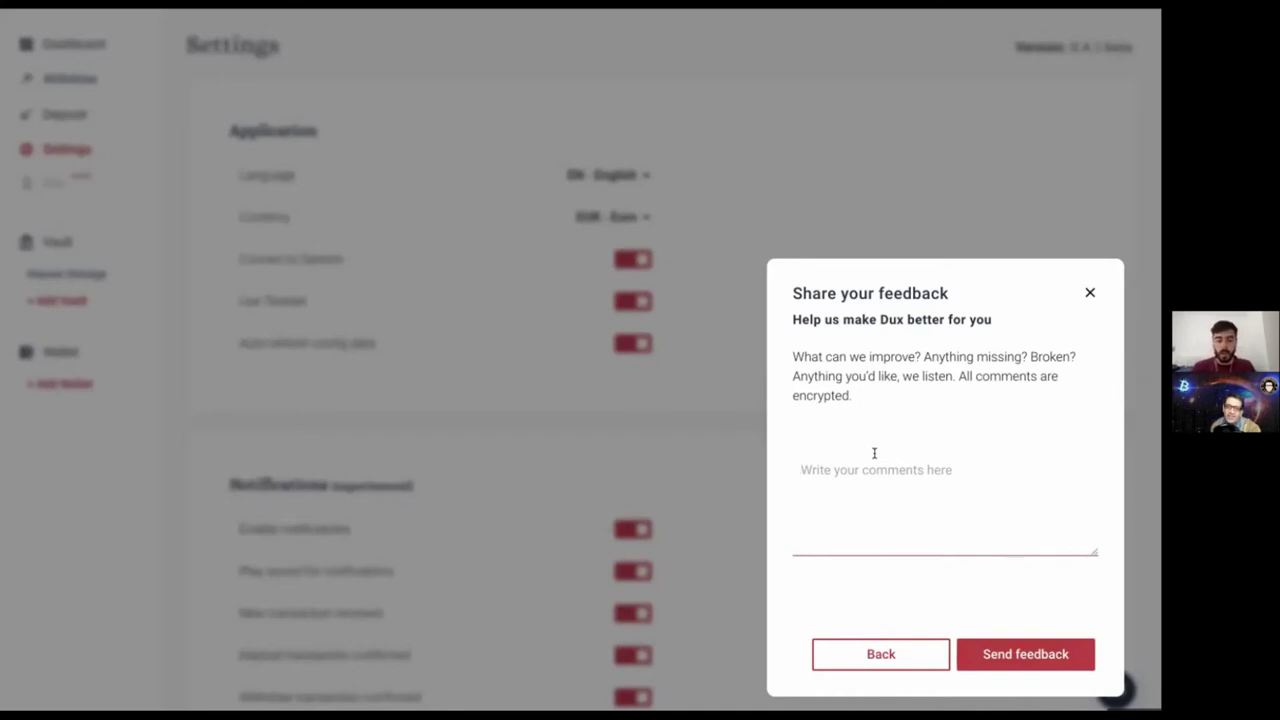
type("You")
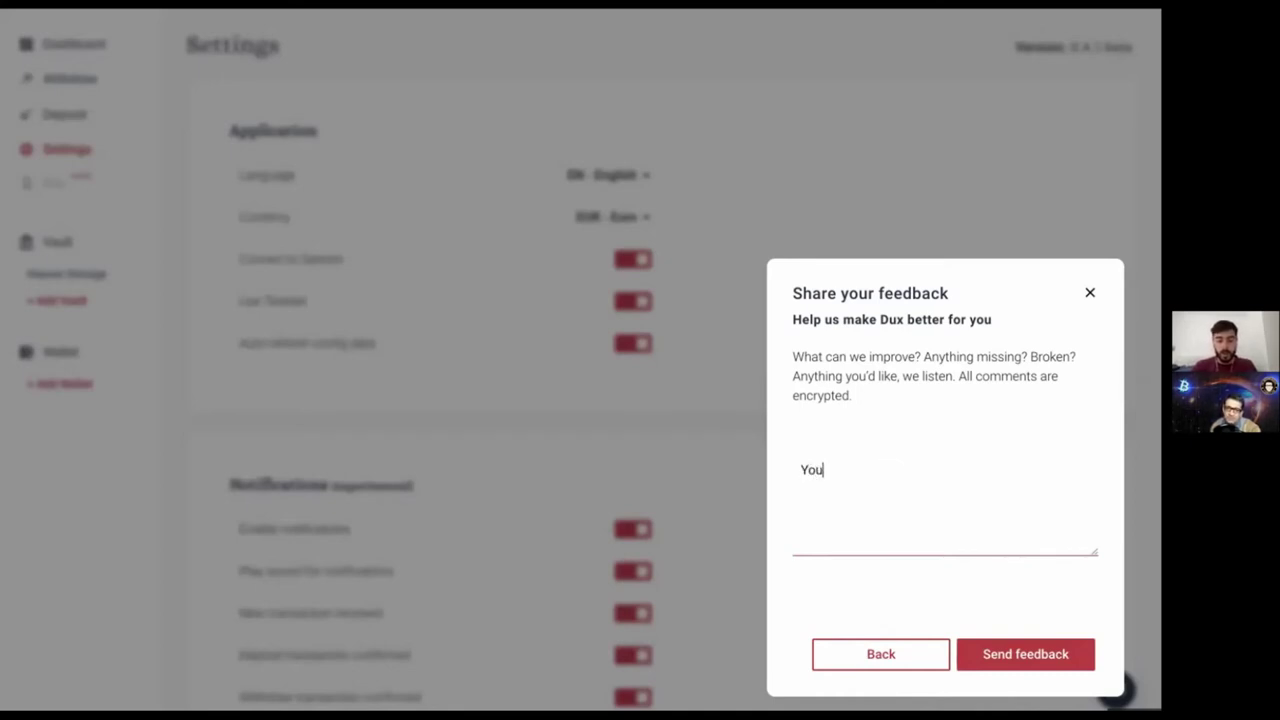
type("r section on ")
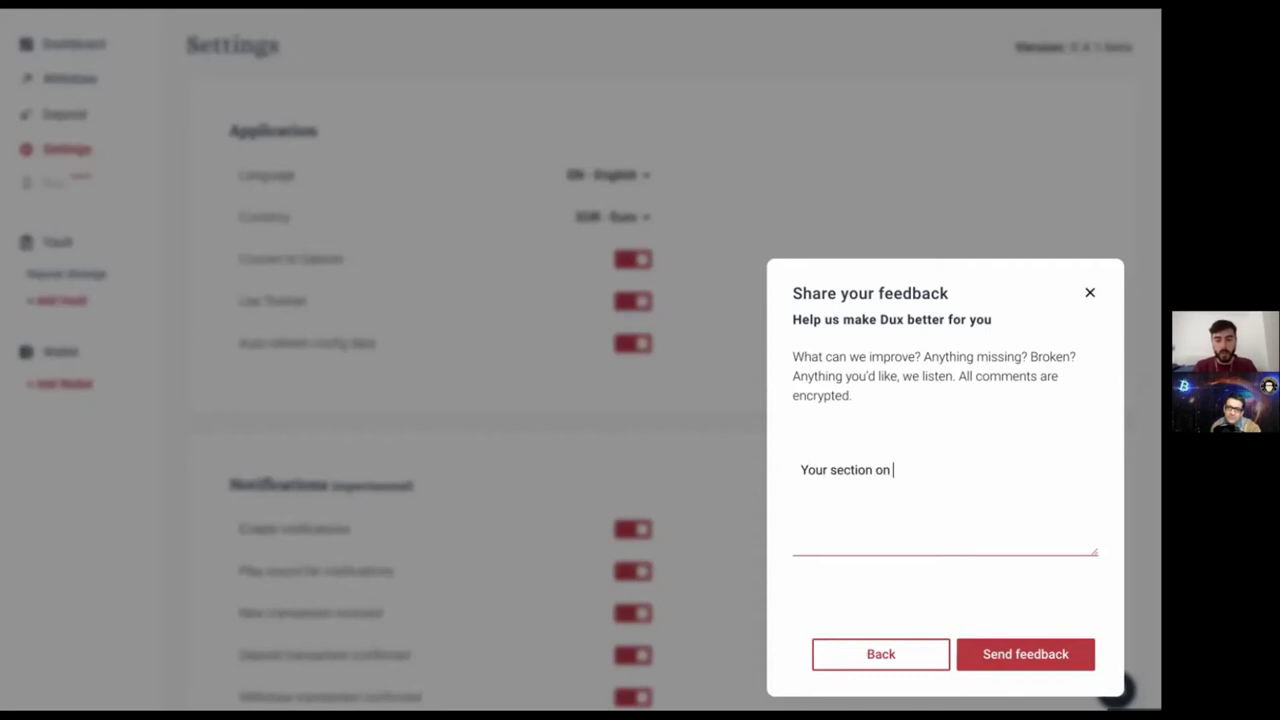
type("settings page has tooo")
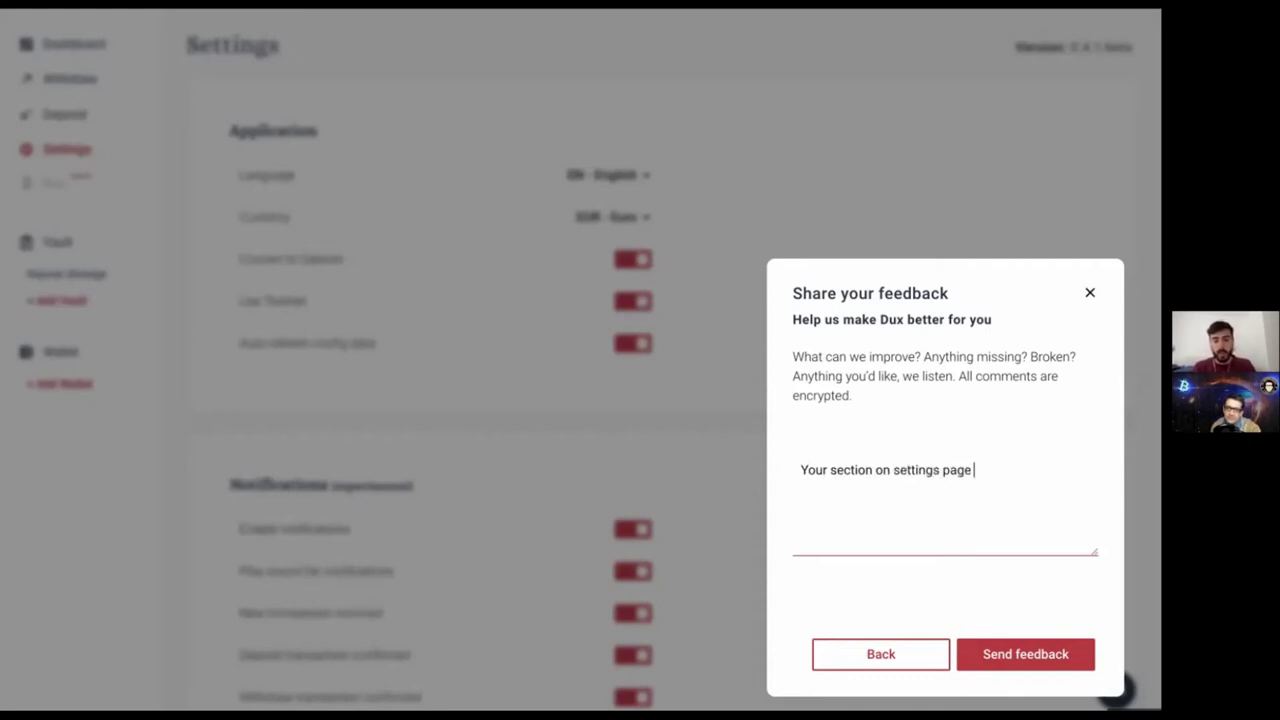
key("BackSpace")
key("BackSpace")
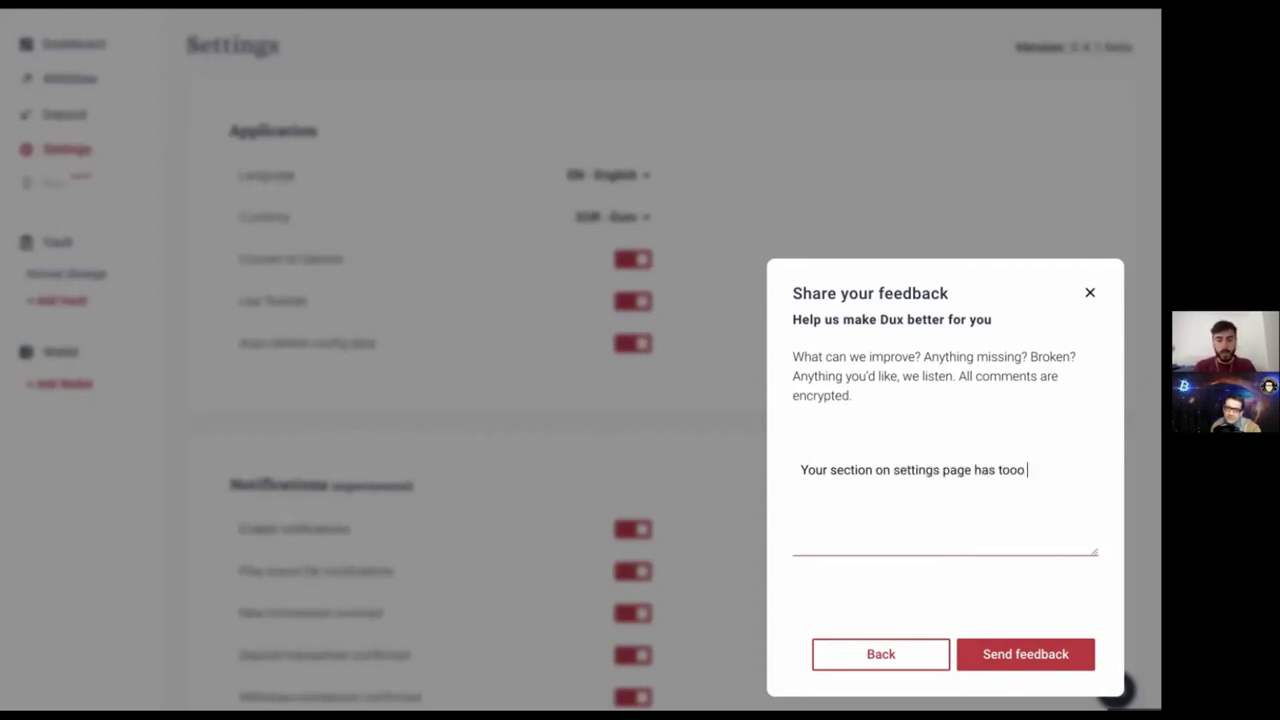
type("many biut")
key("BackSpace")
key("BackSpace")
key("BackSpace")
type("uttons! Create")
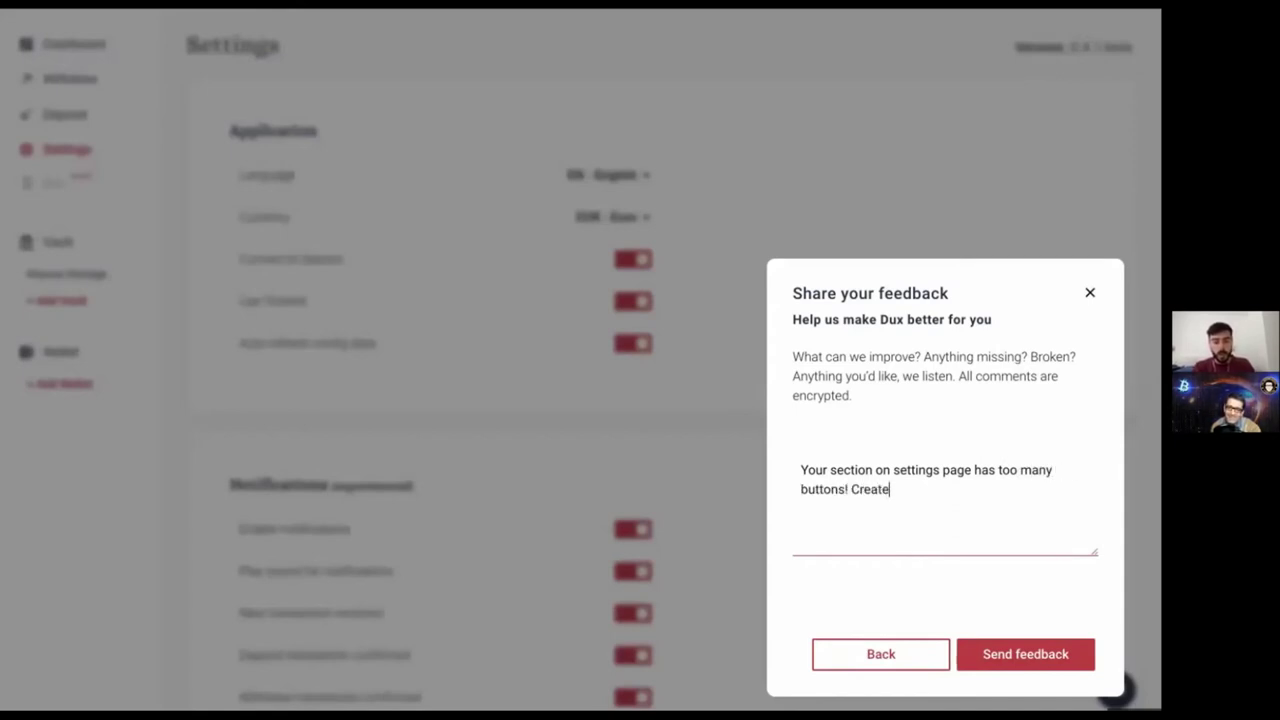
type(" a dropdown maybe?")
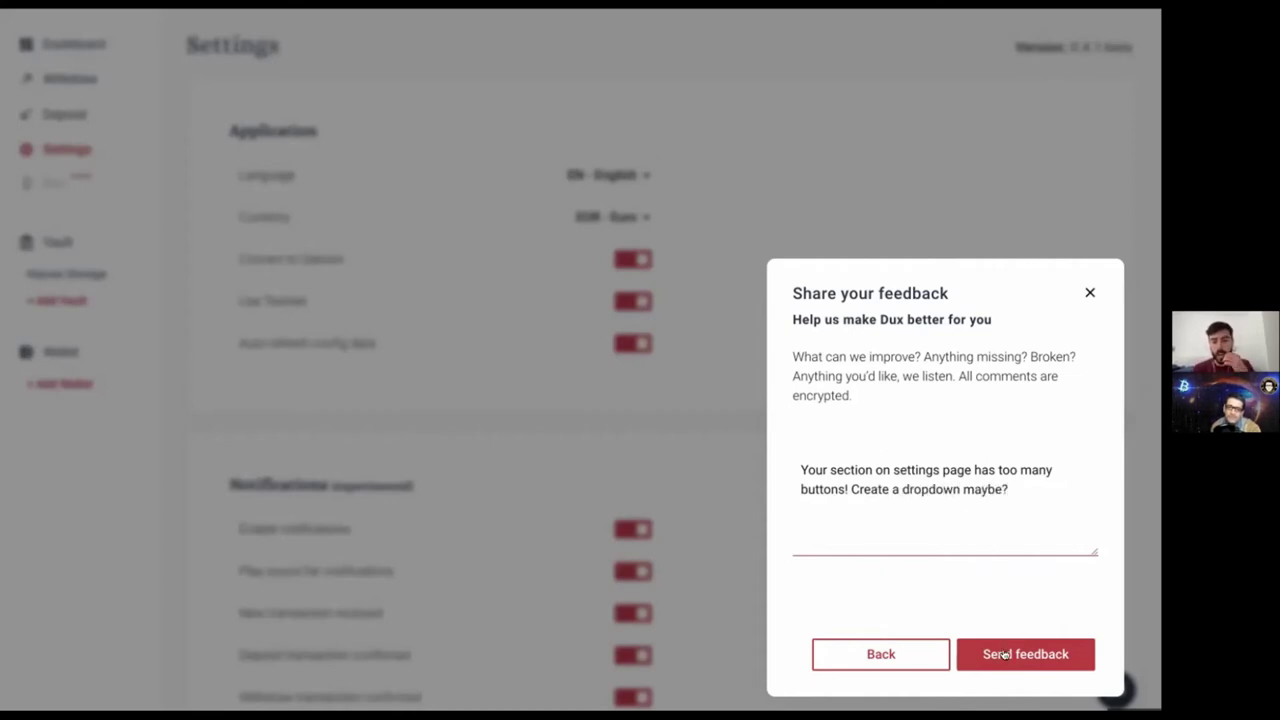
- Submit the feedback, then reopen the feedback form and close it to return to Settings
left_click(904, 545)
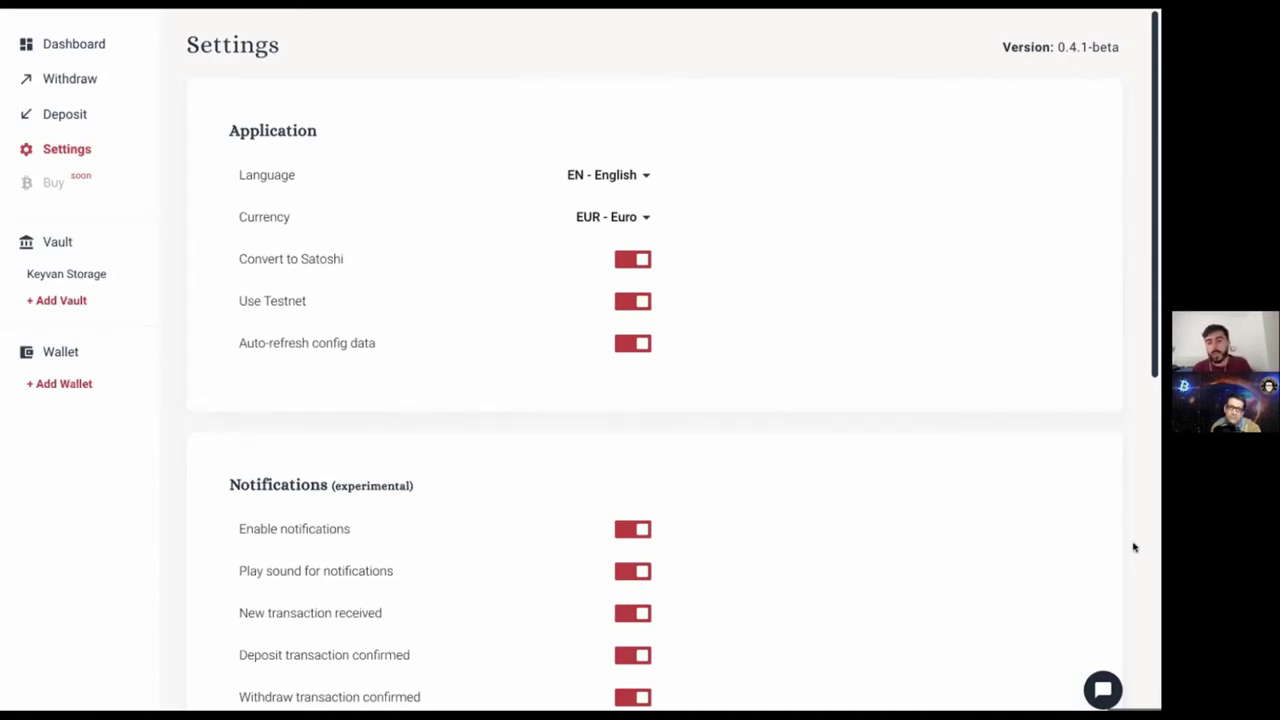
left_click(1100, 688)
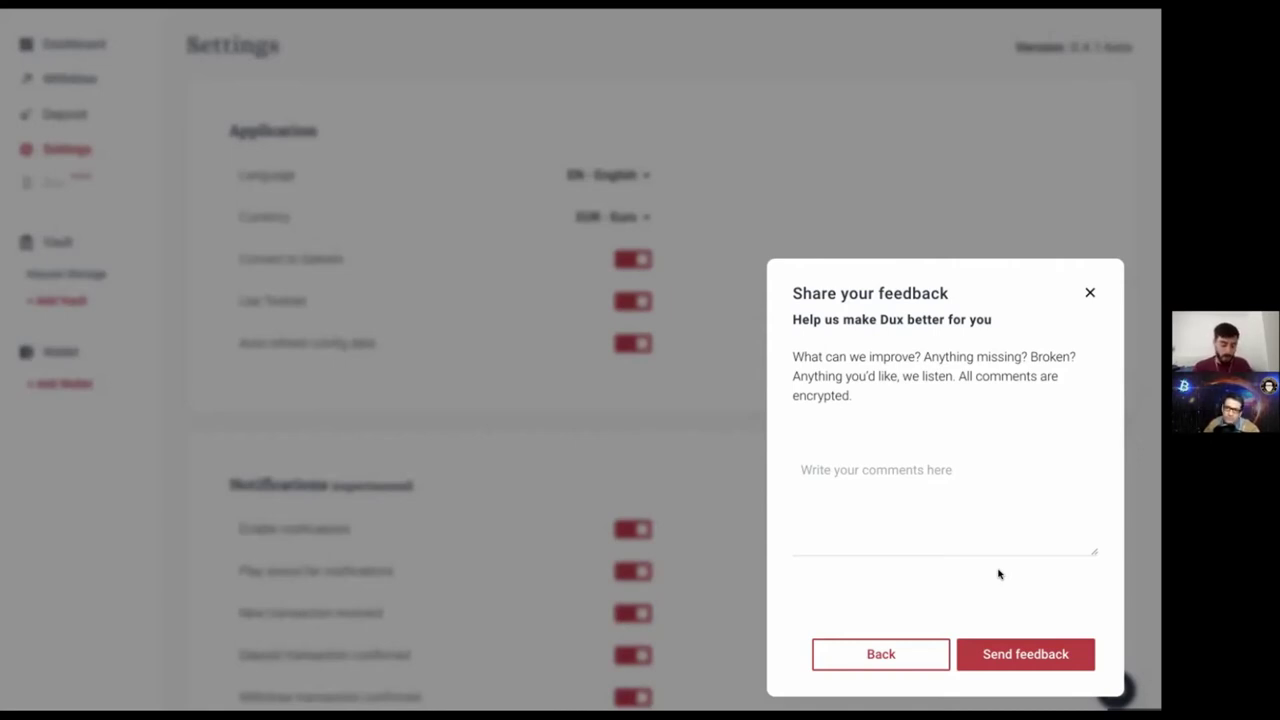
left_click(1087, 292)
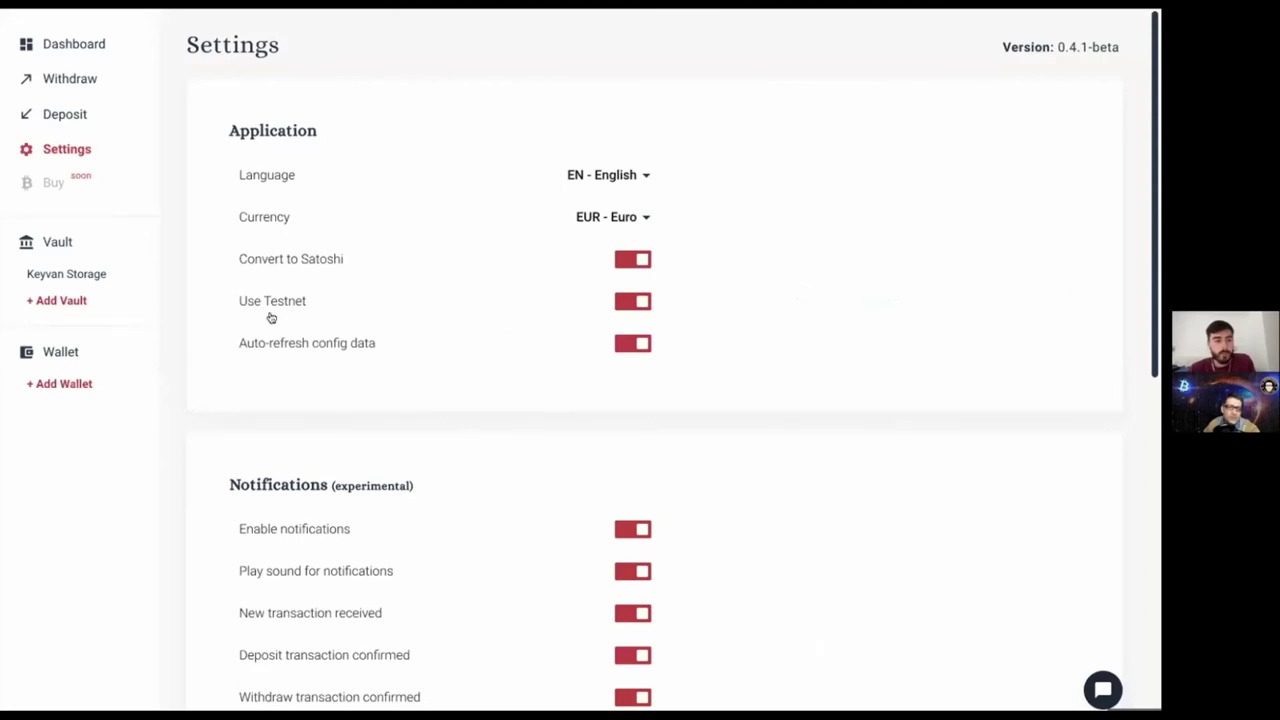
- Open the Withdraw bitcoin page for the 2-of-3 vault with its Testnet transaction form
left_click(72, 80)
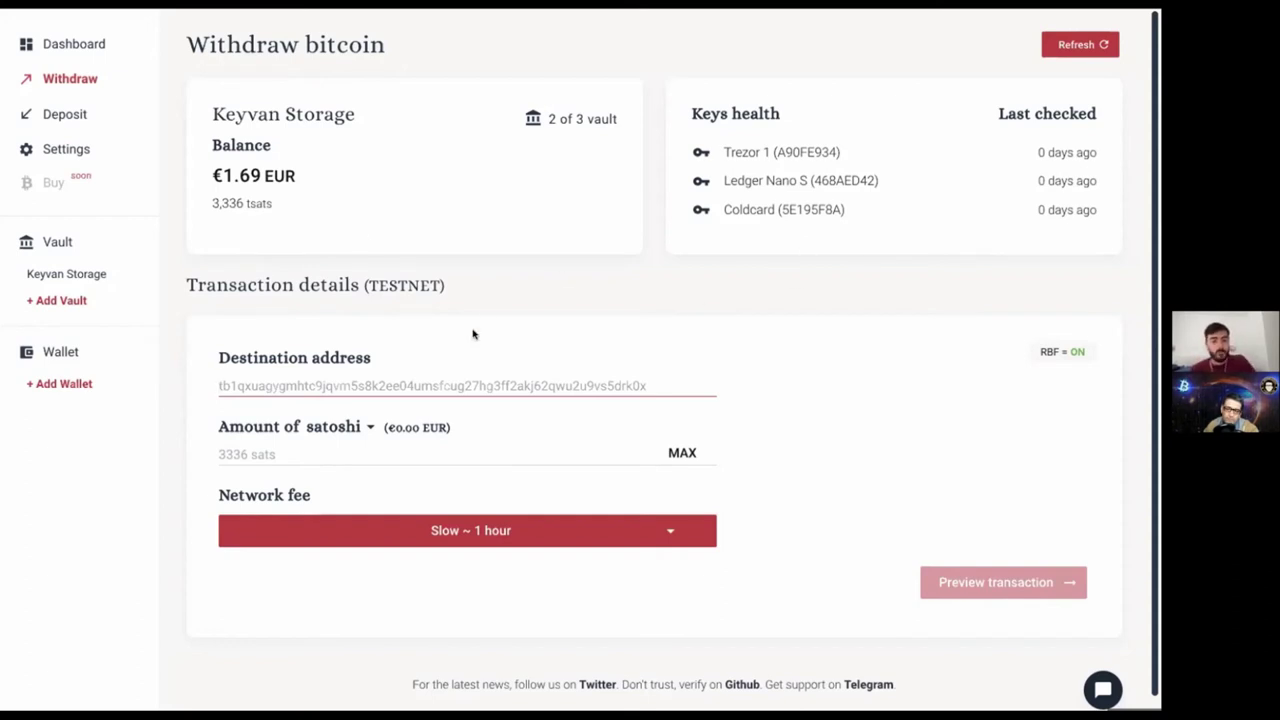
- Quit Dux Reserve with Cmd+Q and confirm closing the app
key("super+q")
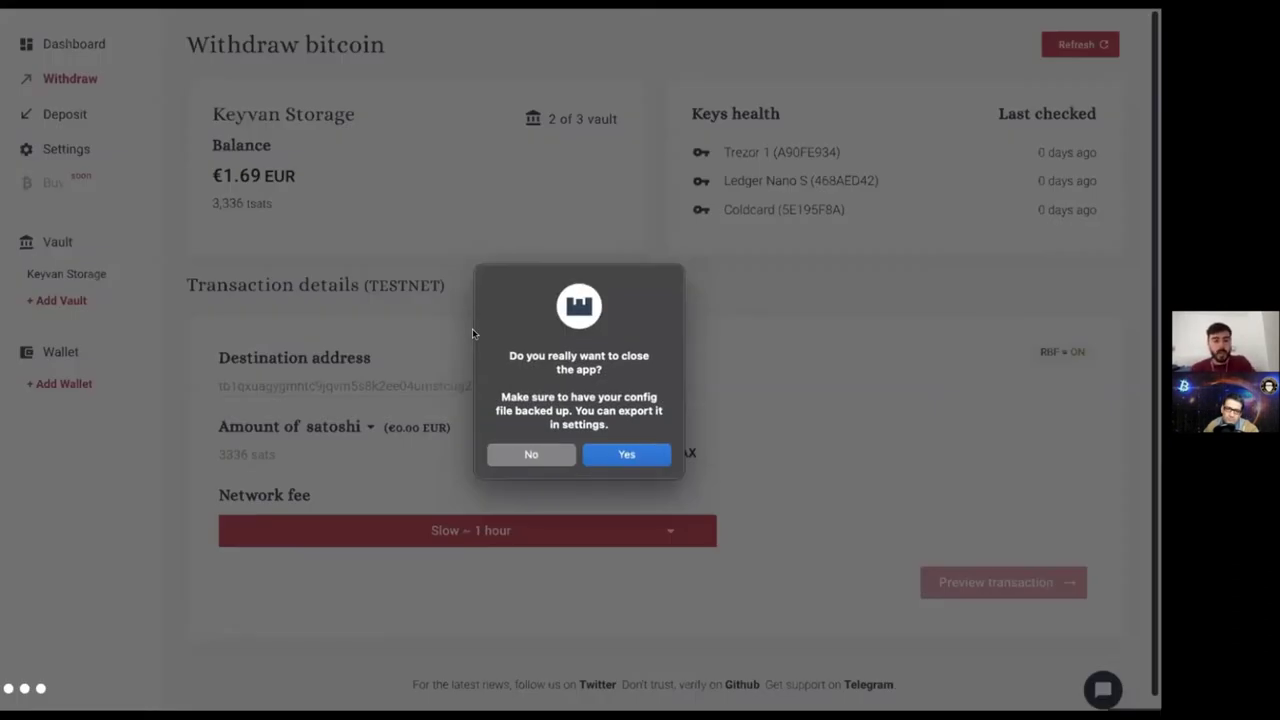
key("Escape")
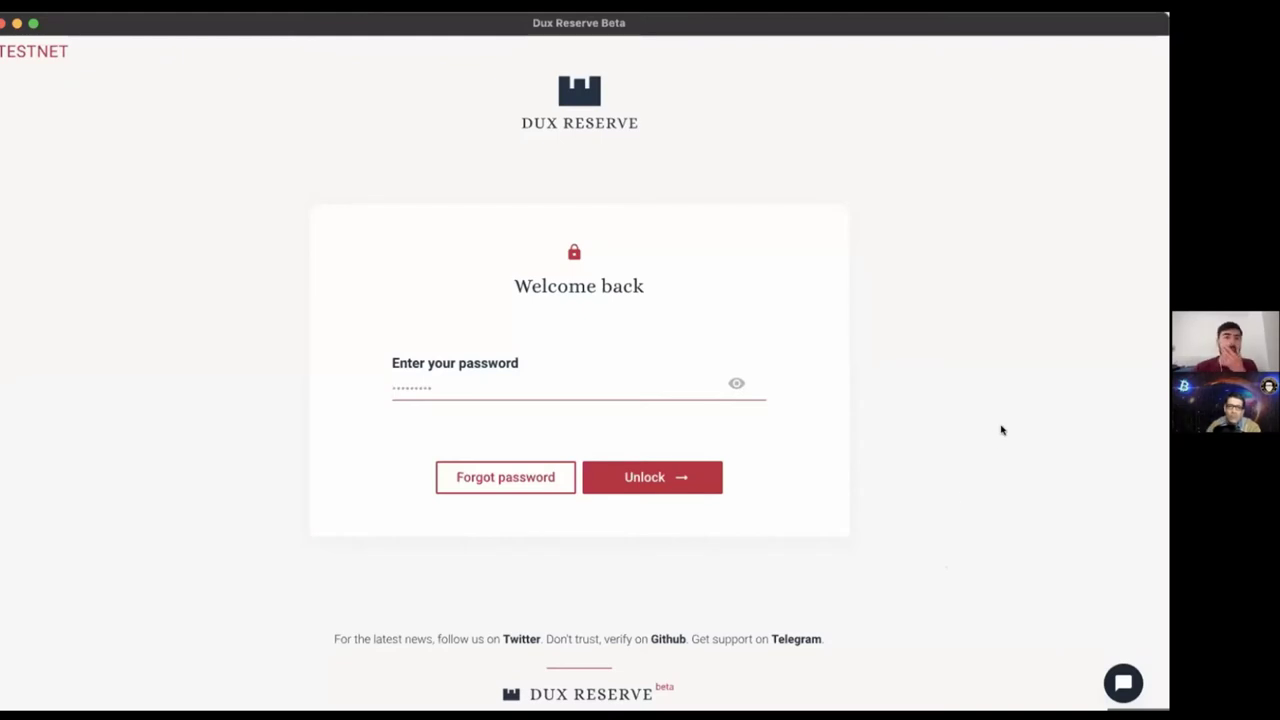
- Maximize the window and unlock the wallet by entering its password
left_click(33, 26)
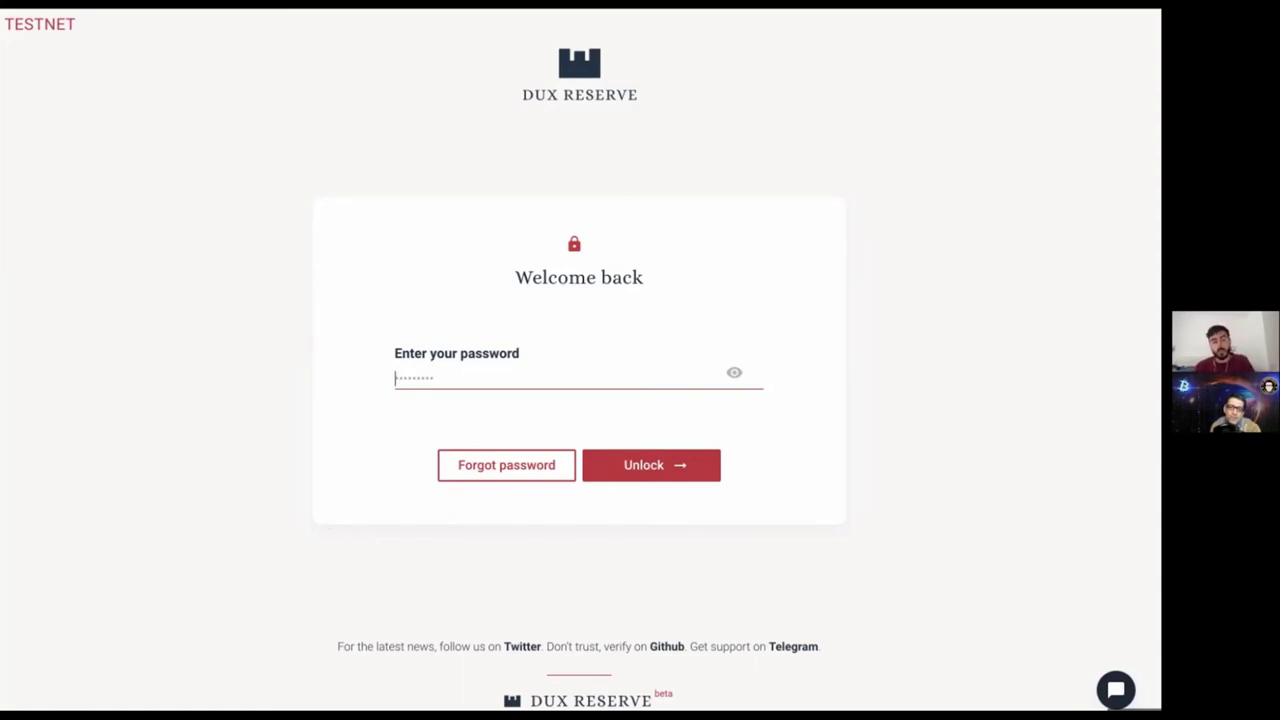
type("••••••")
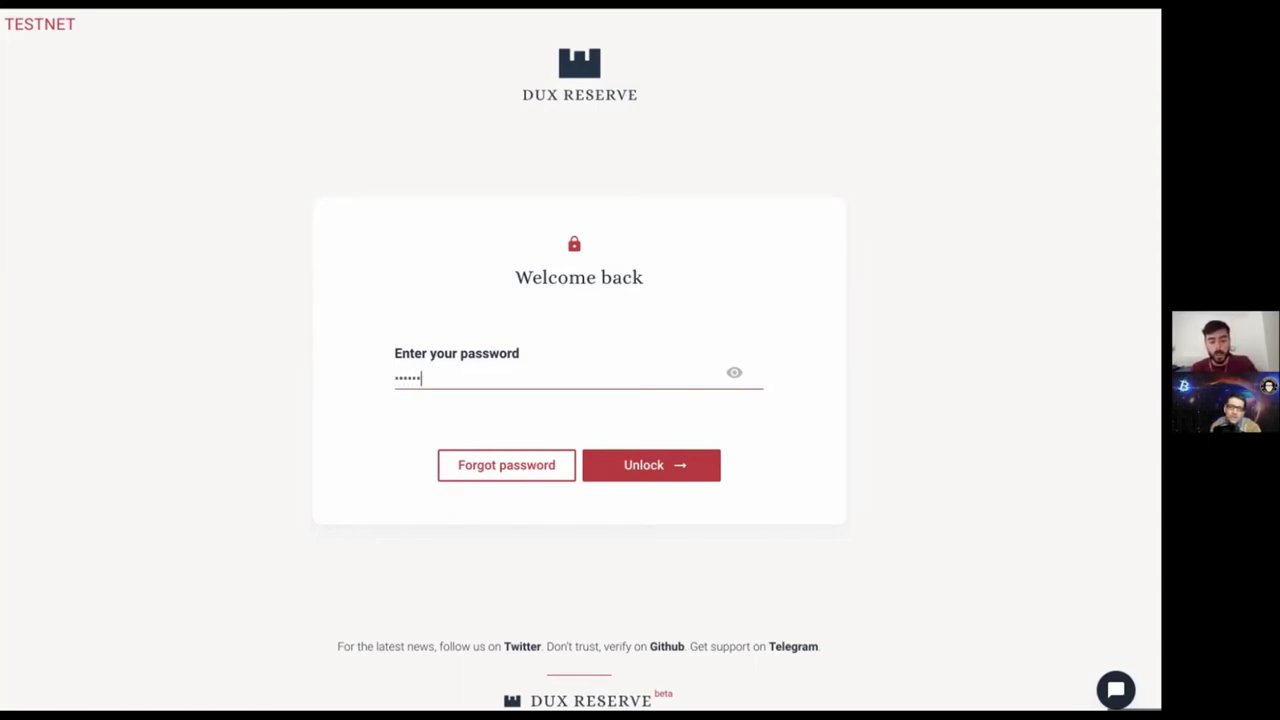
type("••••••")
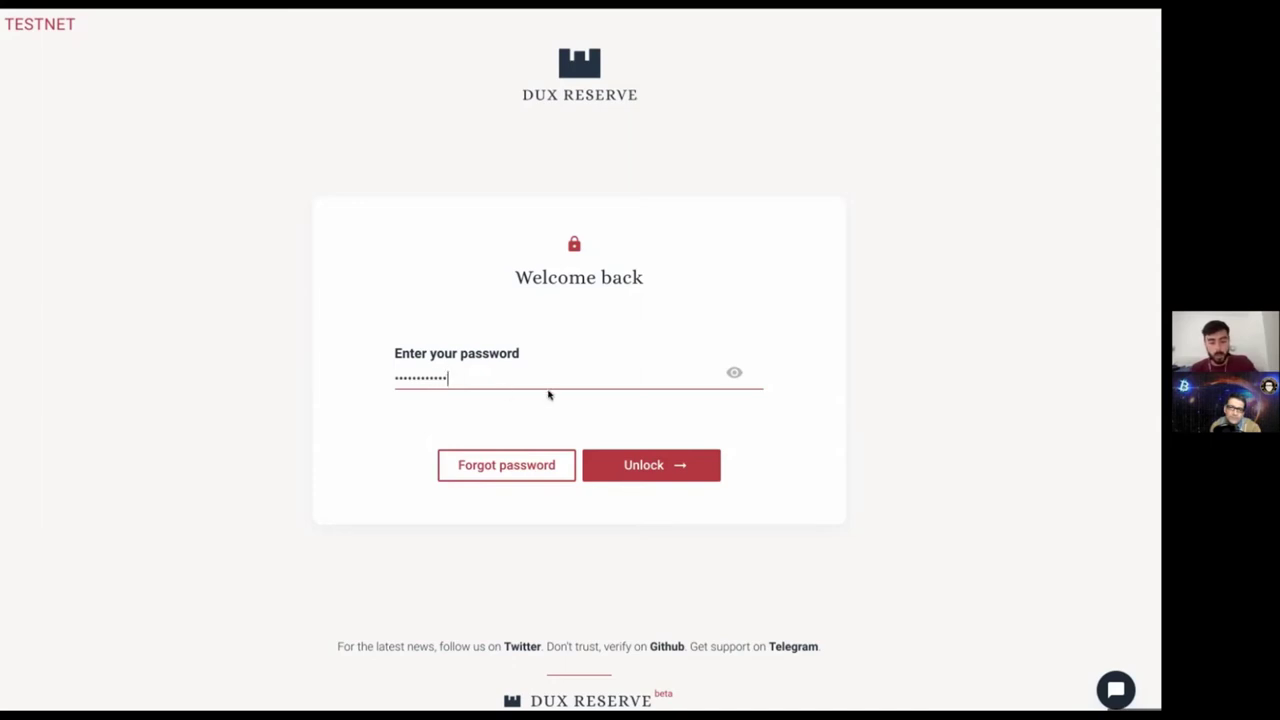
key("Return")
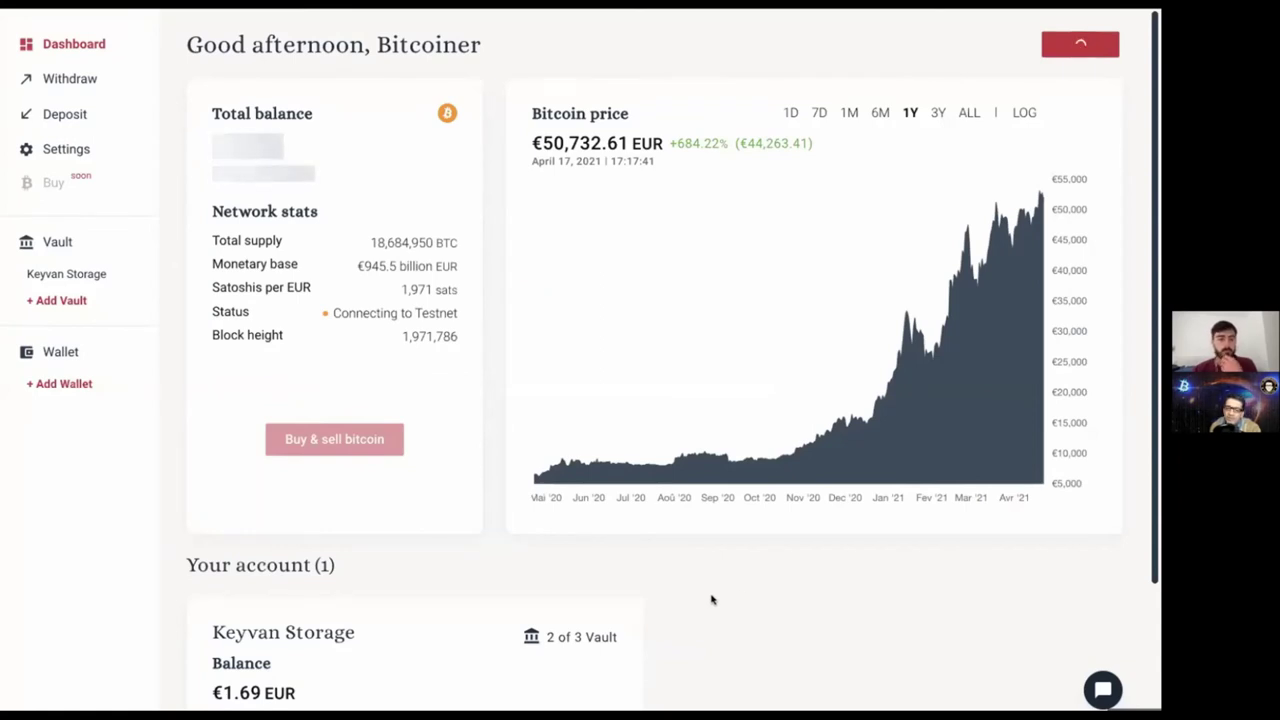
- Scroll the dashboard while the €1.68 balance and Testnet online status finish loading
scroll(712, 600, "down", 1)
scroll(712, 600, "up", 1)
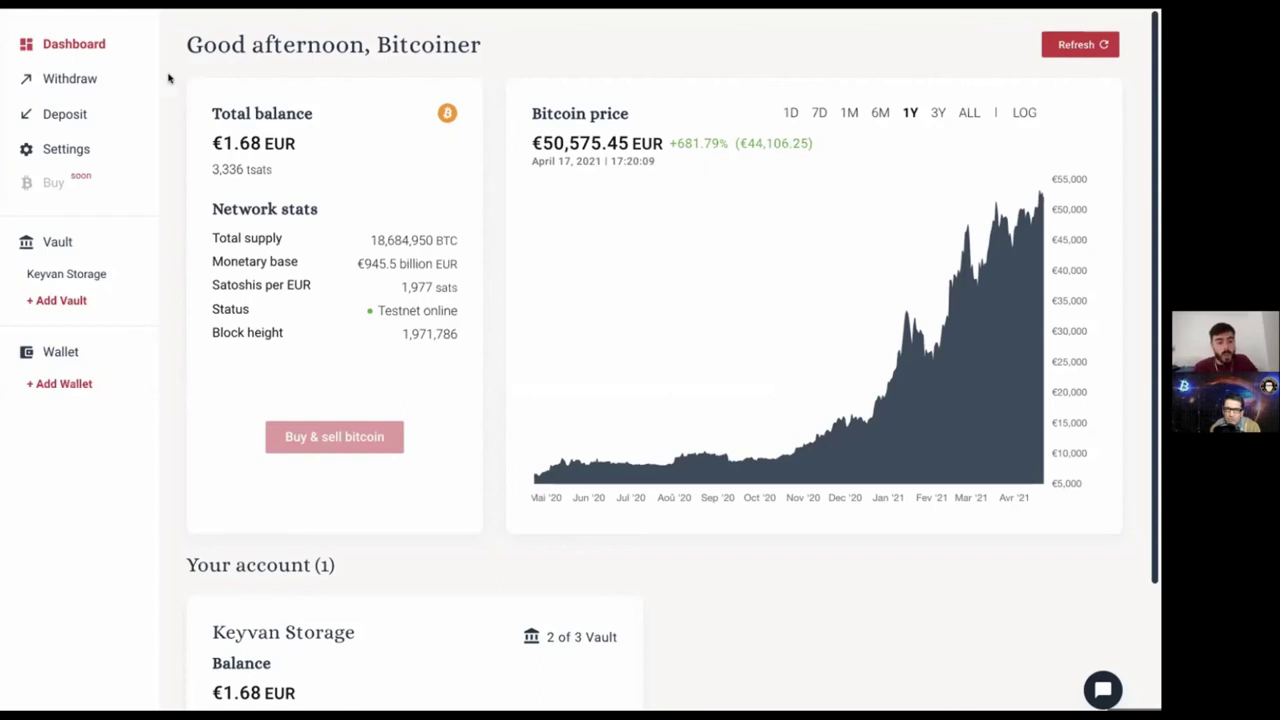
- Paste the destination address and enter 2000 satoshi, after cycling the unit through bitcoin and EUR
left_click(70, 78)
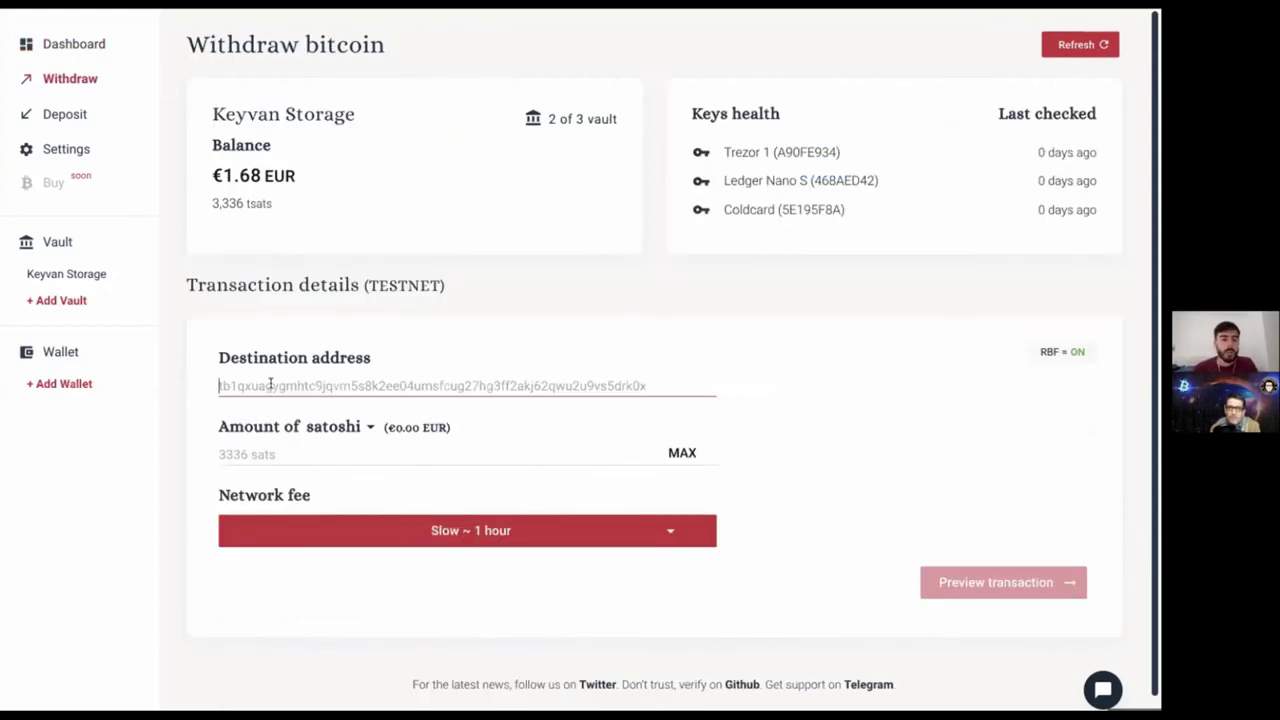
type("2MuEAJYSTPrirzcVCyKyfHpLKBpuRoLeRzE")
left_click(300, 452)
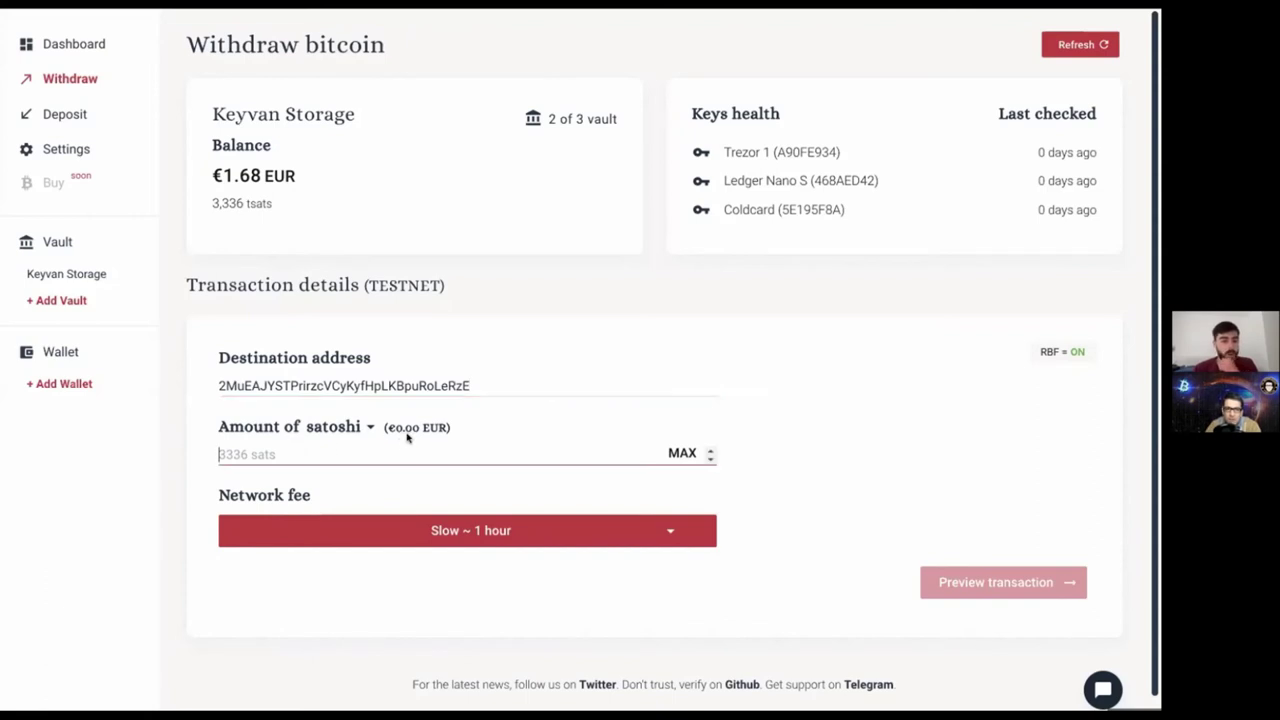
left_click(344, 429)
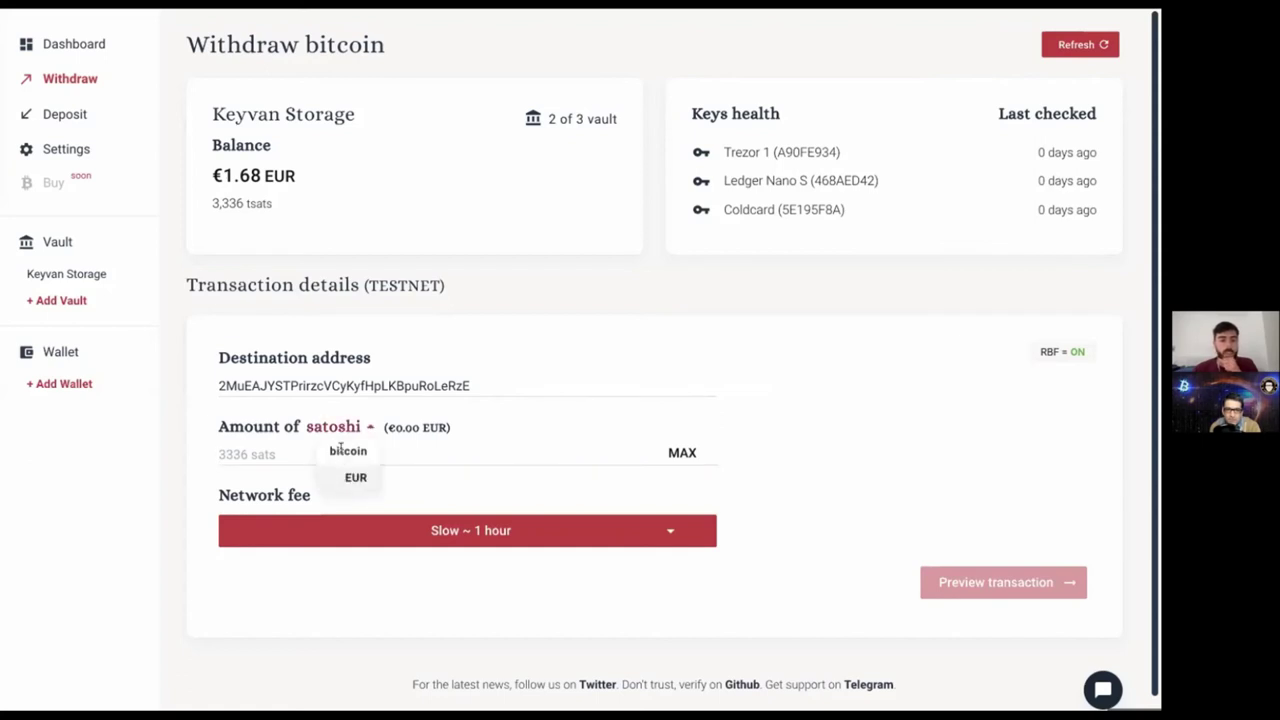
left_click(344, 452)
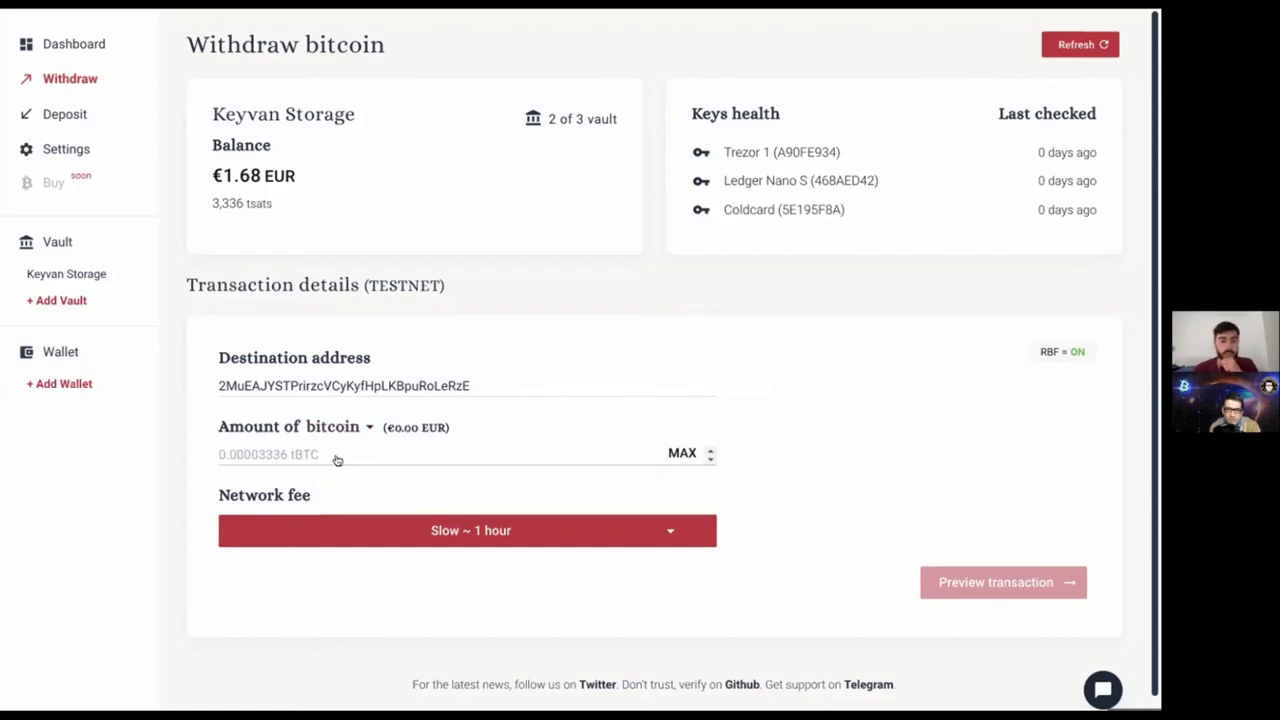
left_click(338, 429)
left_click(346, 476)
left_click(300, 450)
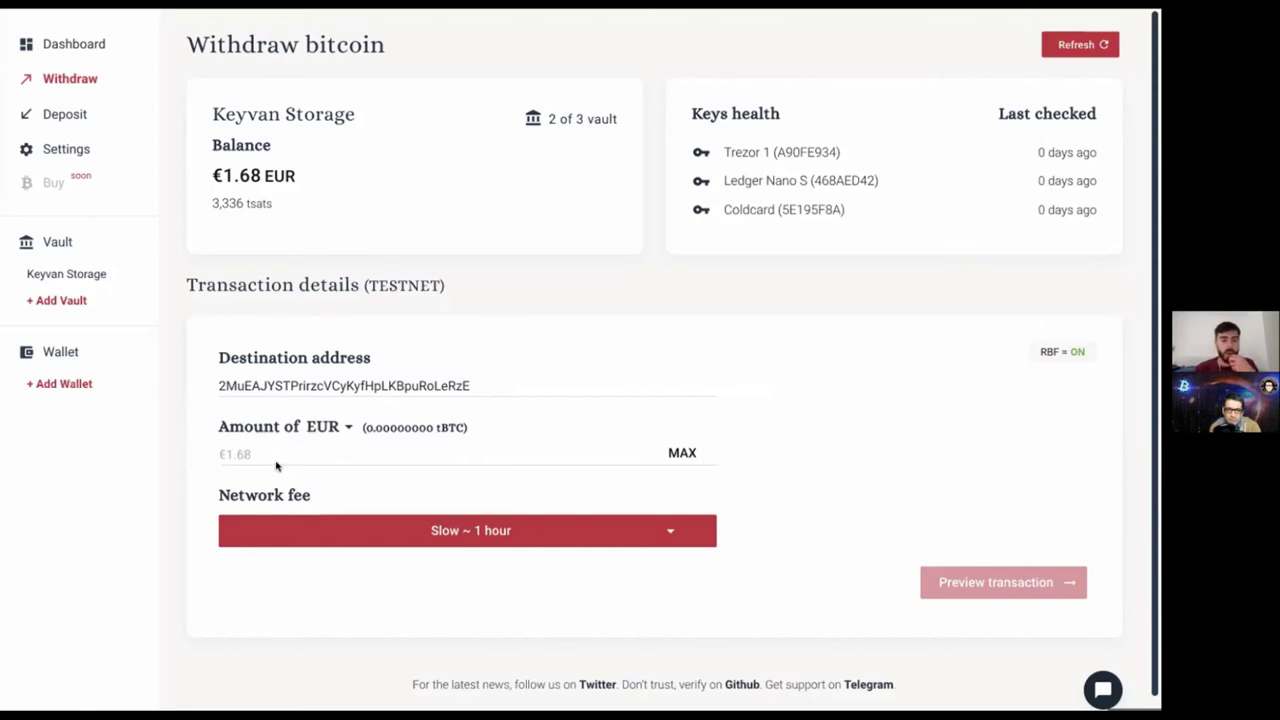
left_click(322, 427)
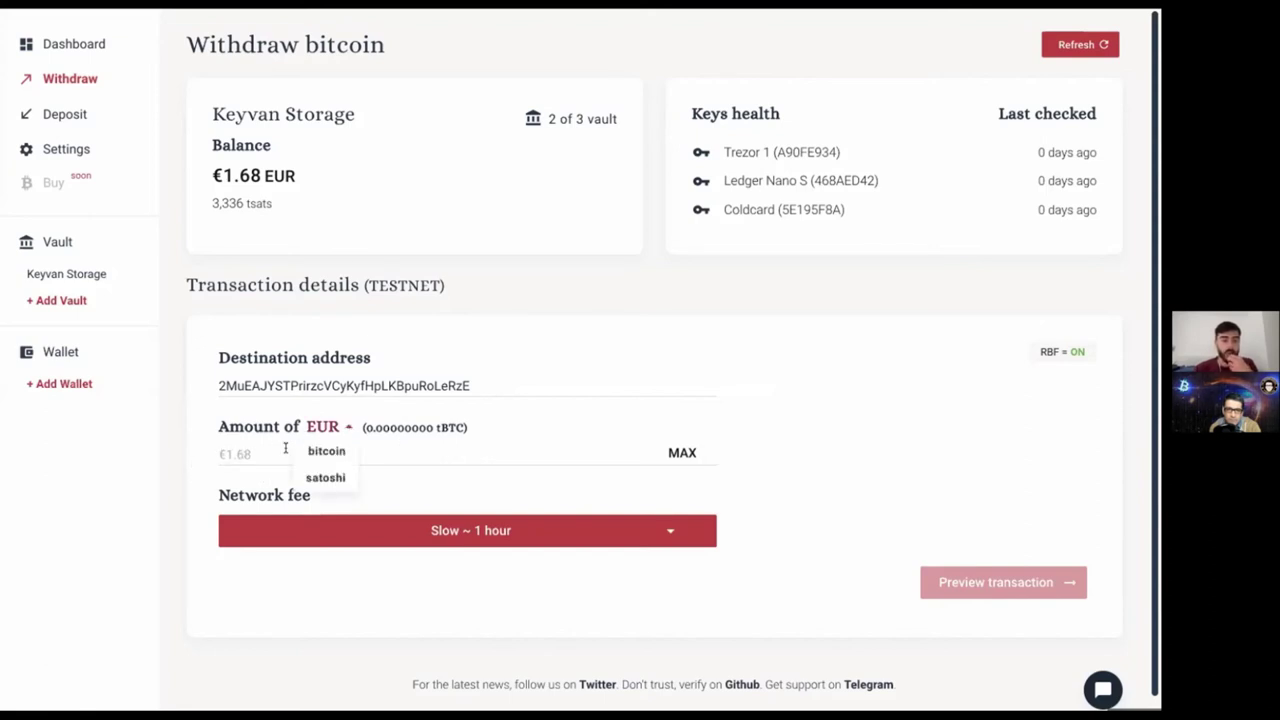
key("Down")
key("Down")
key("Return")
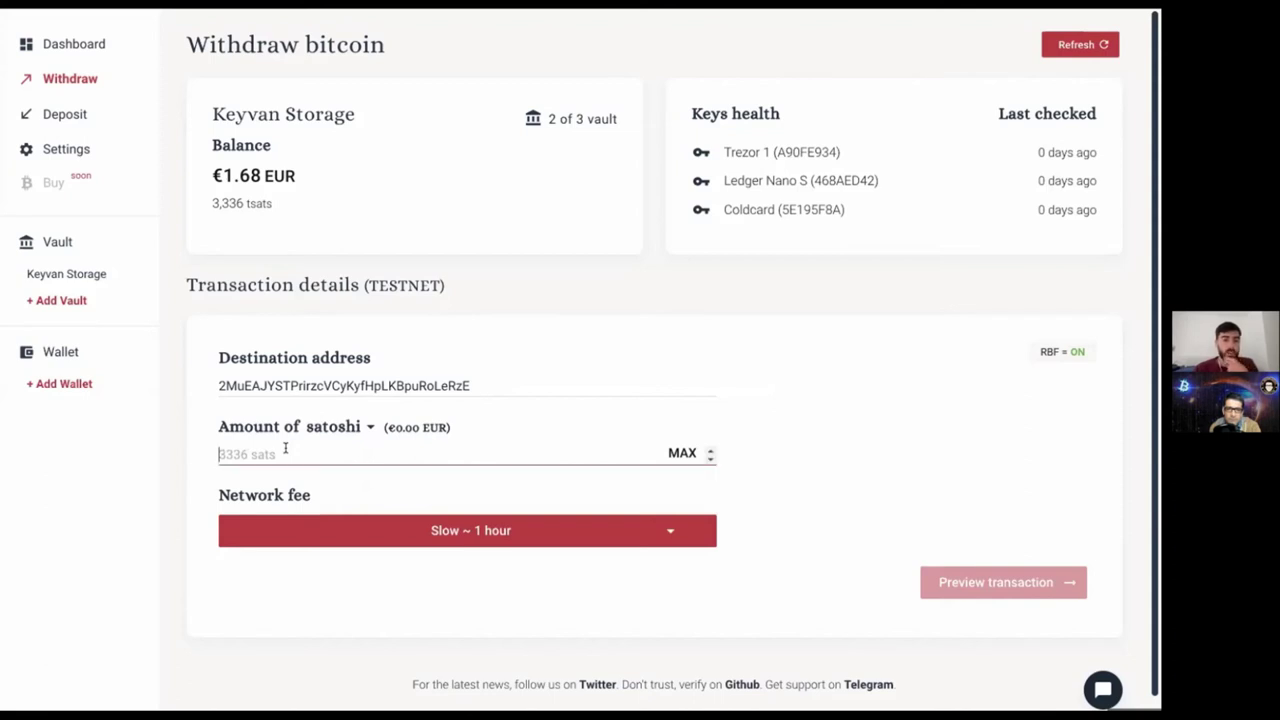
type("2000")
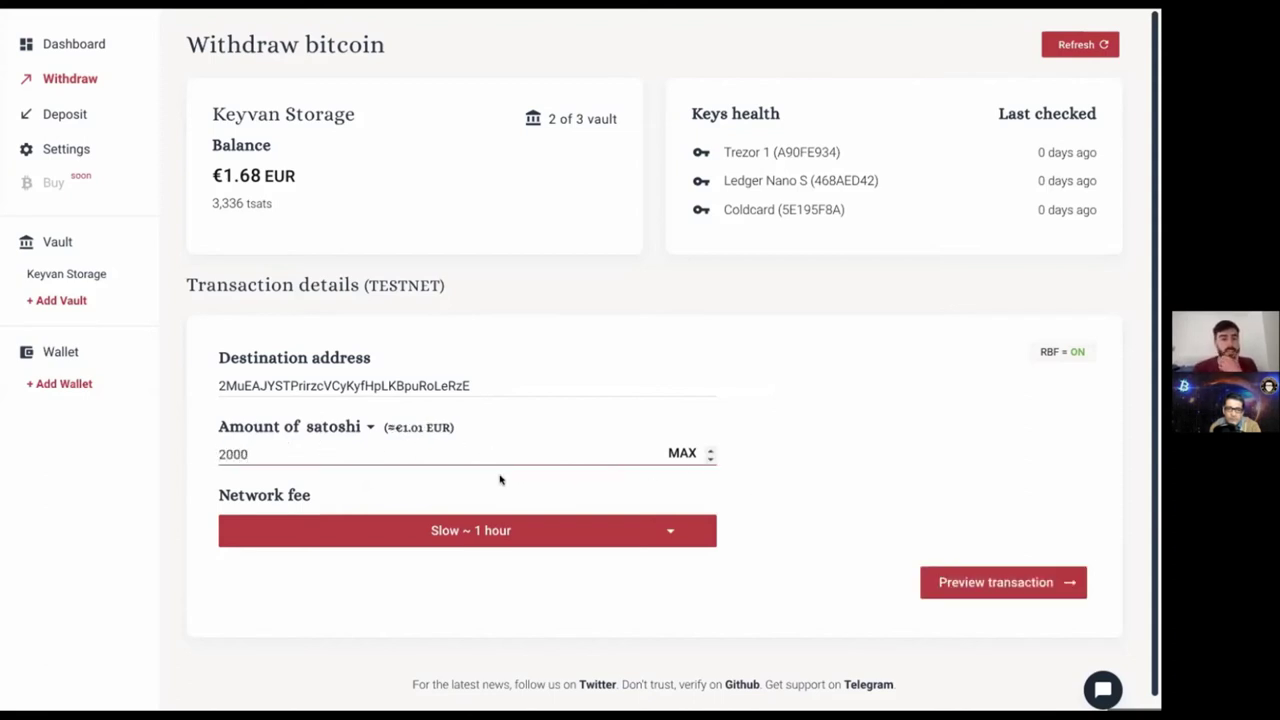
- Switch the network fee option to Custom
left_click(448, 530)
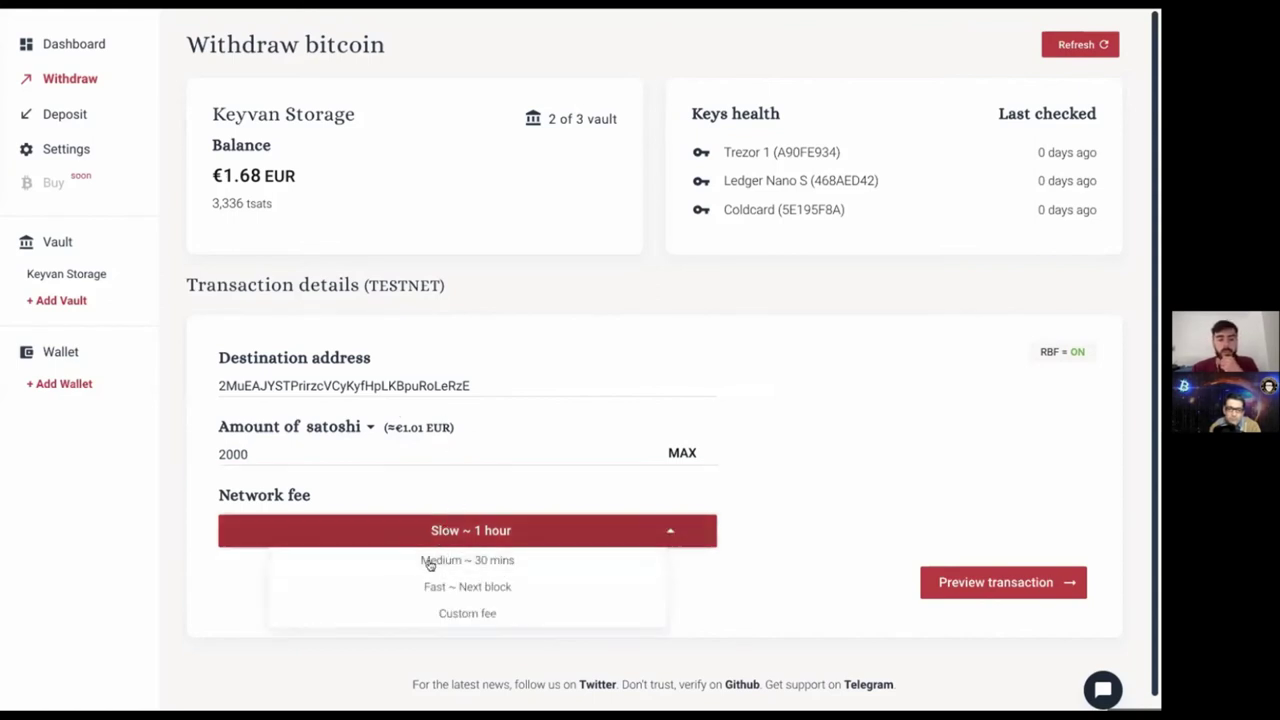
left_click(468, 530)
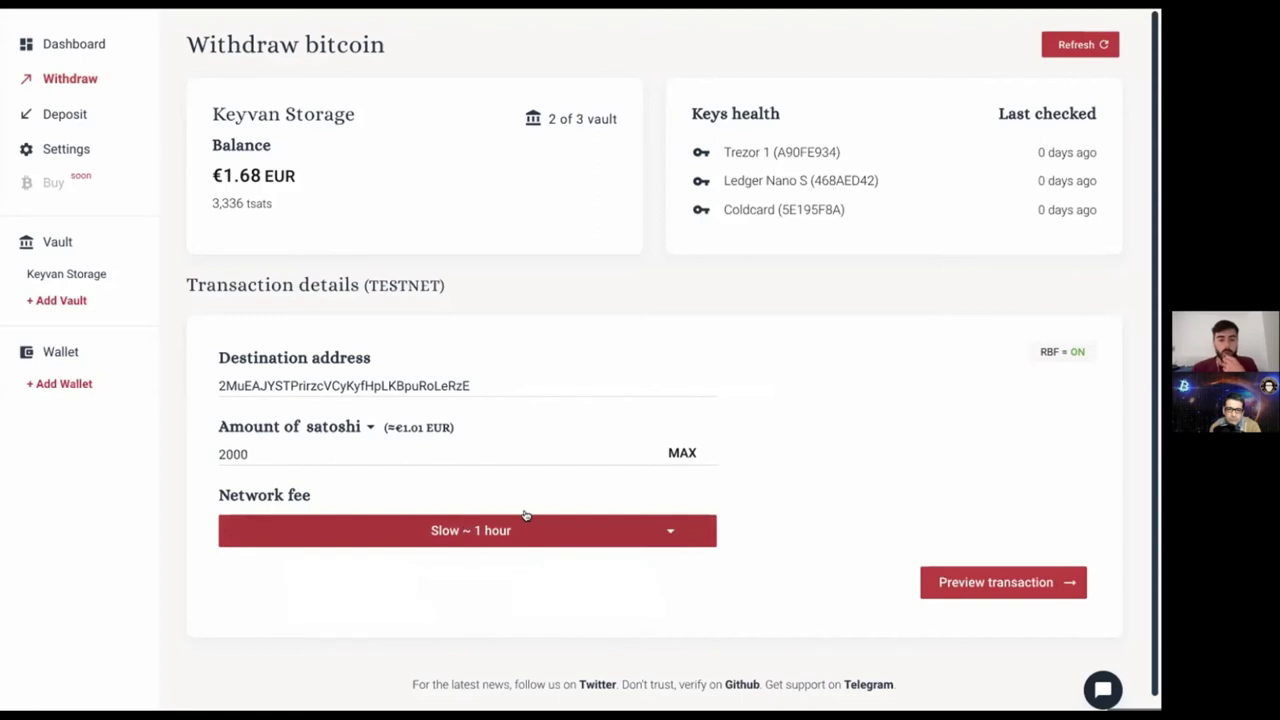
left_click(485, 535)
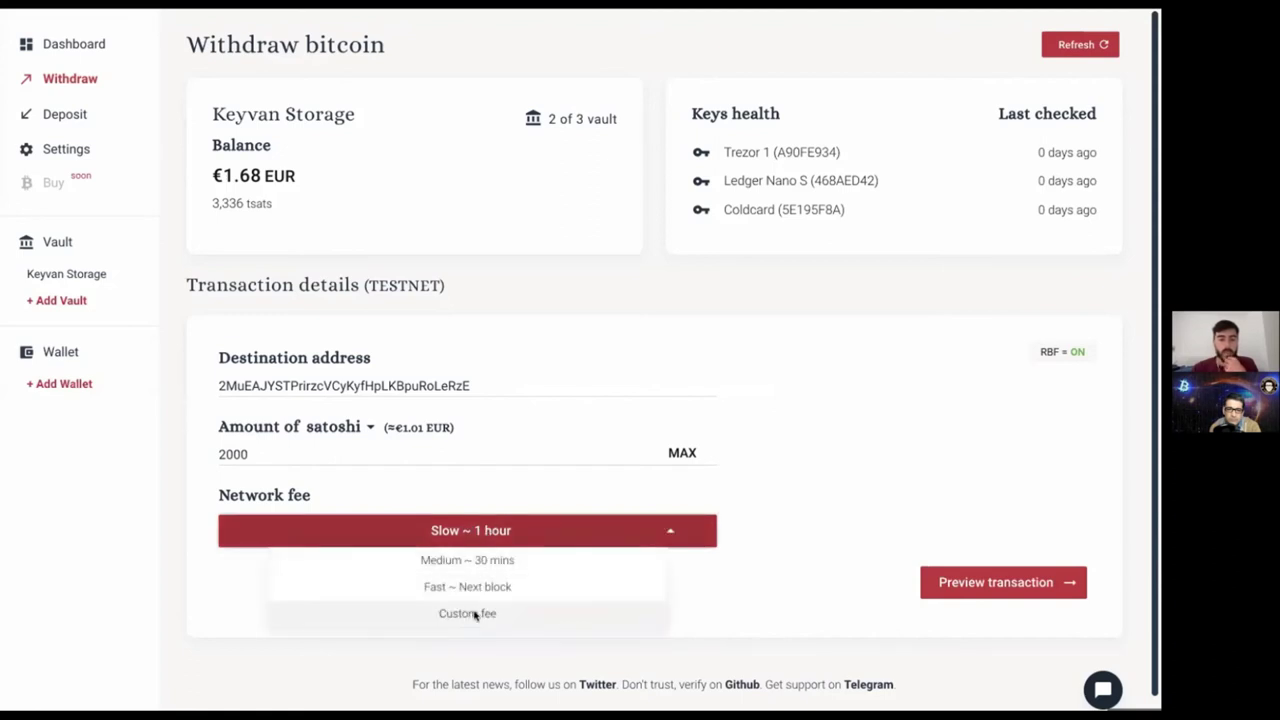
left_click(474, 614)
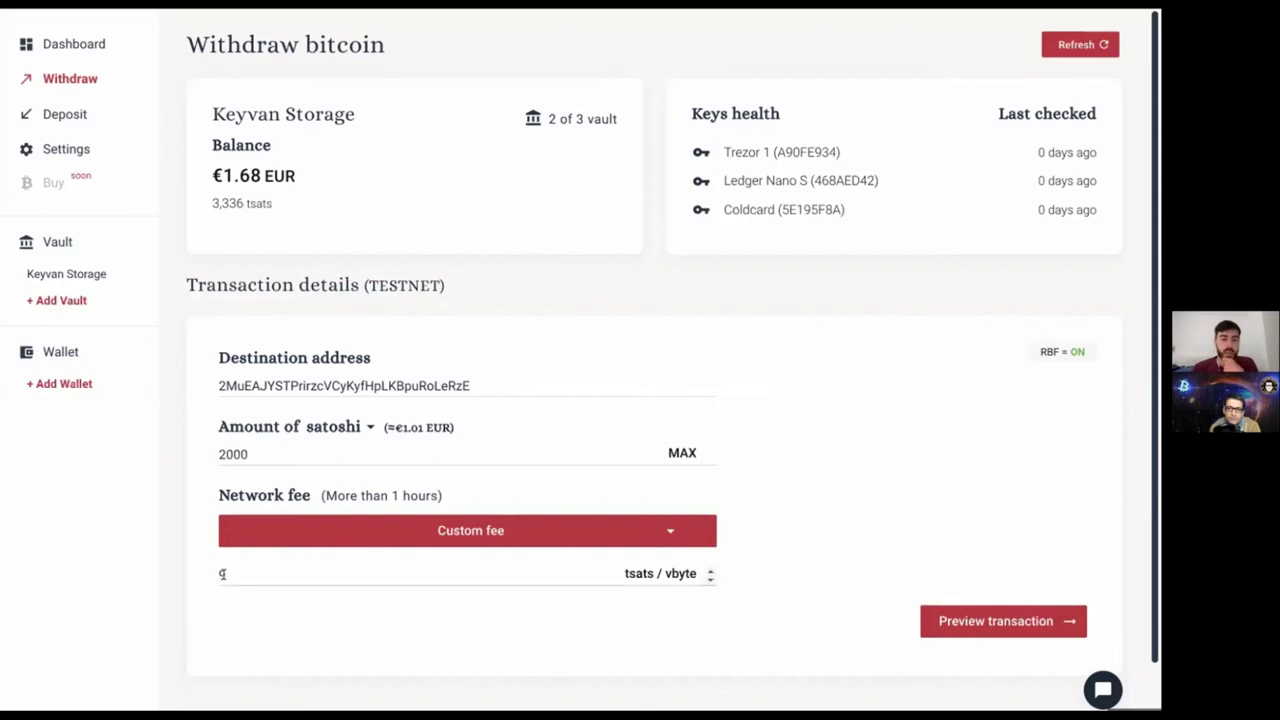
- Replace the custom fee of 9 with 2 tsats/vbyte
left_click(228, 570)
left_click_drag(221, 573, 541, 575)
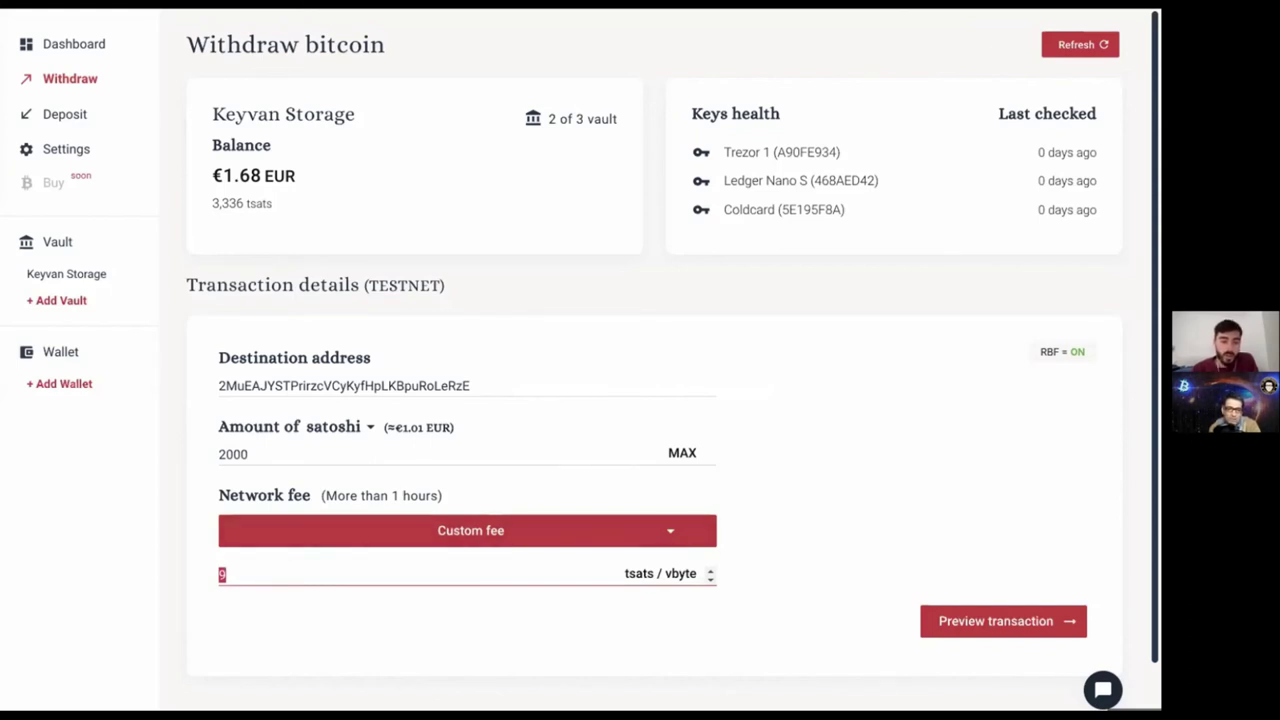
key("BackSpace")
type("2")
left_click(271, 596)
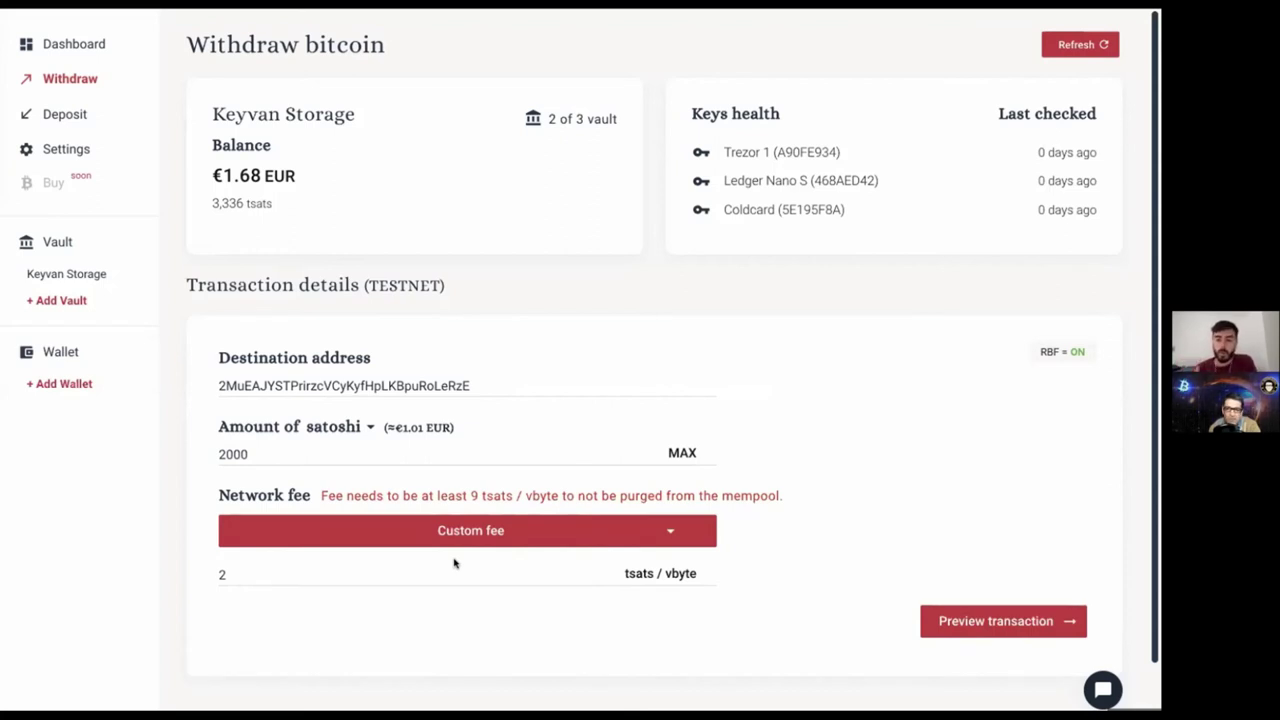
- Change the custom fee to 10 tsats/vbyte and bring up the preset fee speeds
left_click(303, 573)
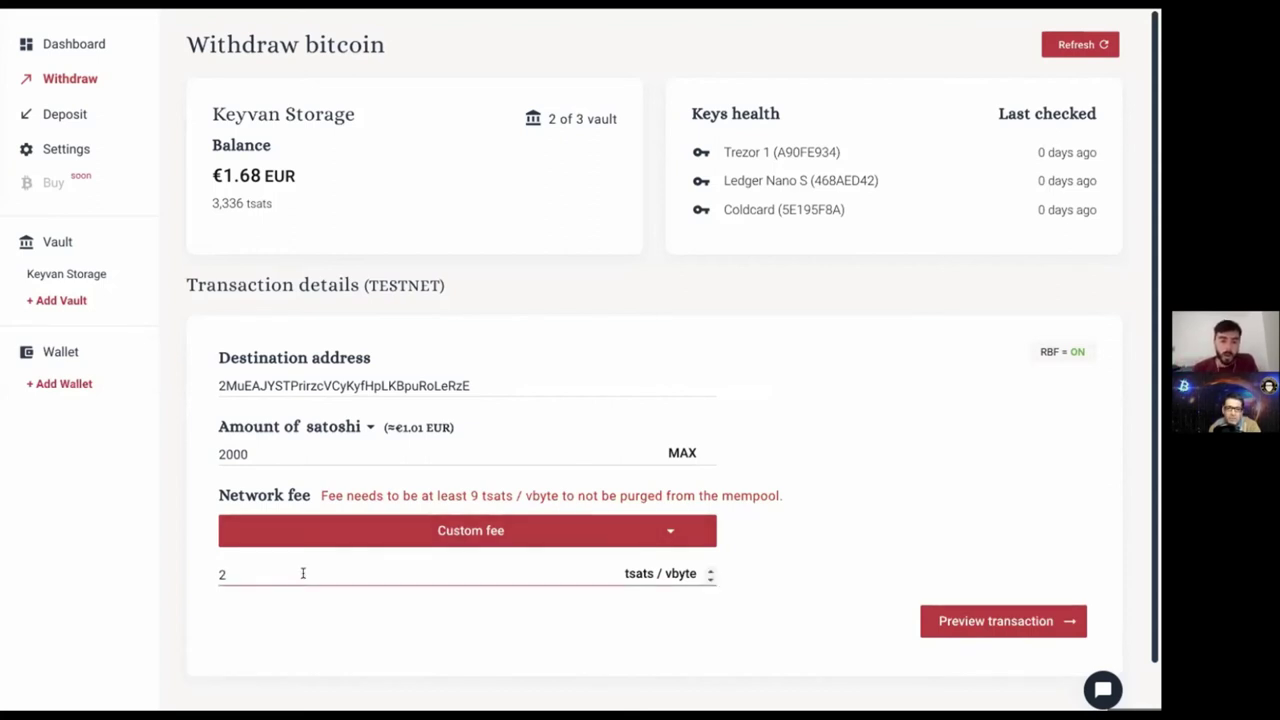
key("BackSpace")
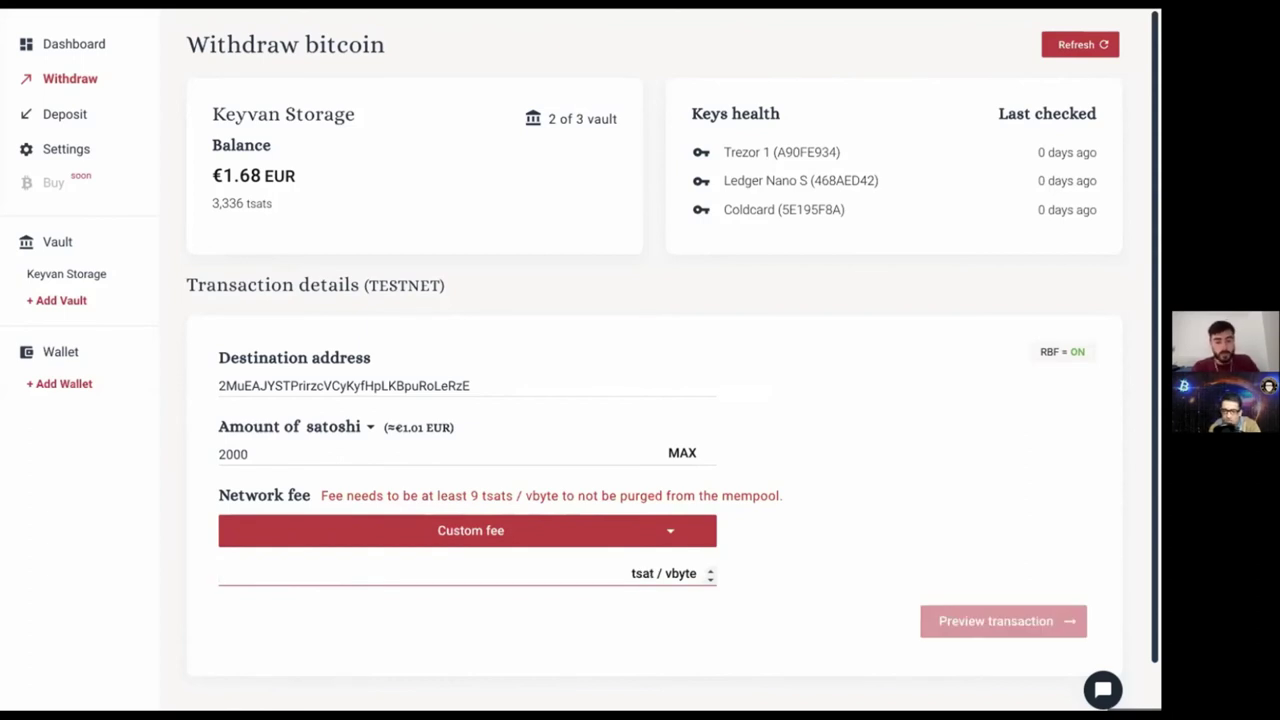
type("10")
left_click(677, 609)
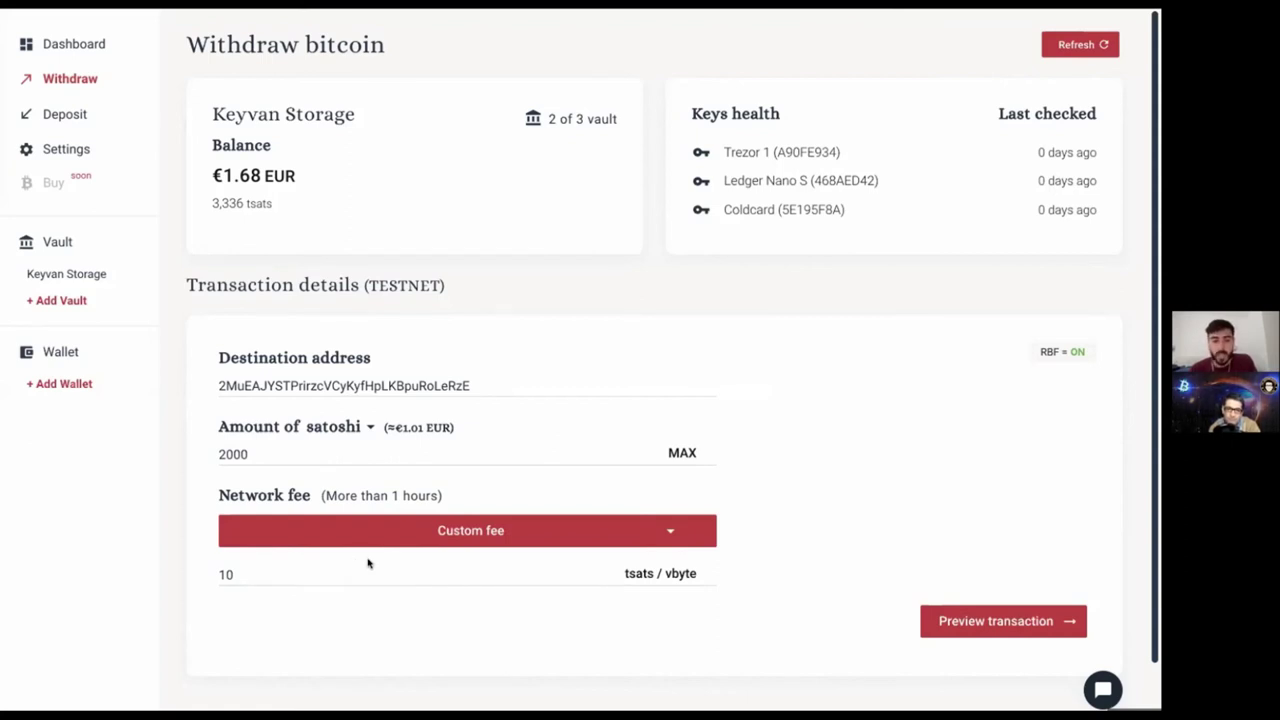
left_click(447, 542)
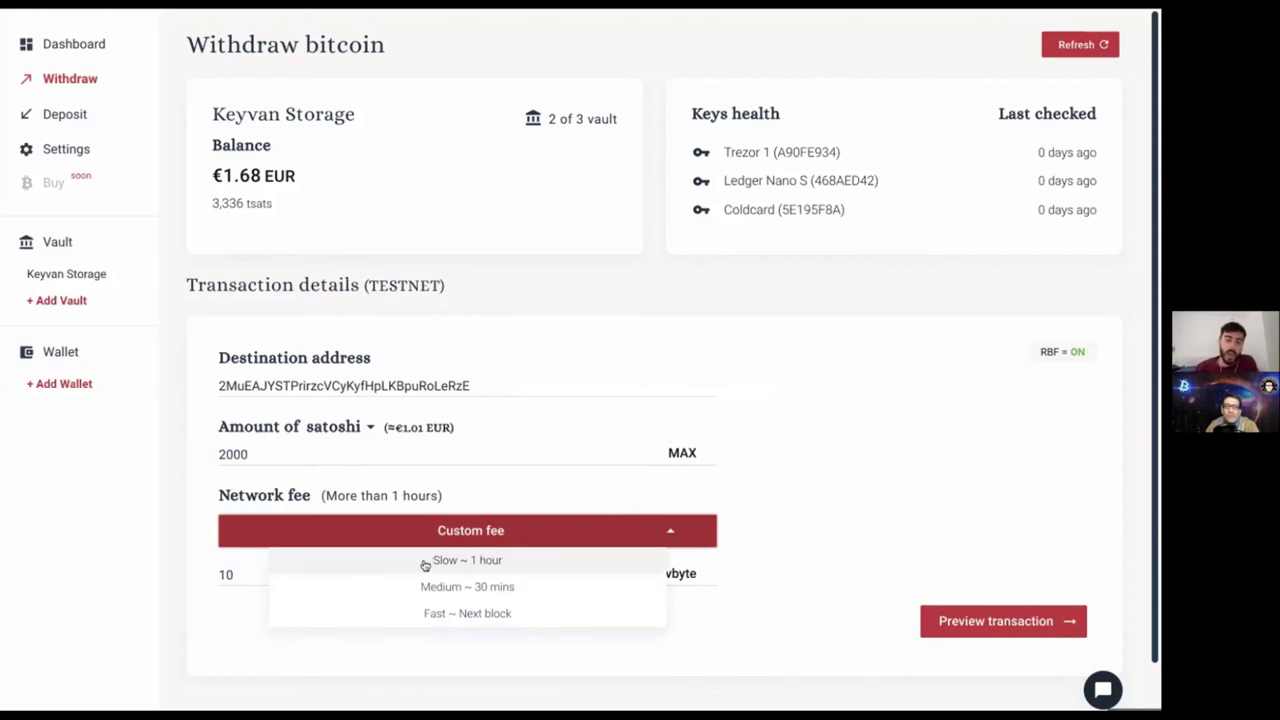
- Try Fast ~ Next block, toggle RBF off and back on, then settle on Slow ~ 1 hour
left_click(467, 613)
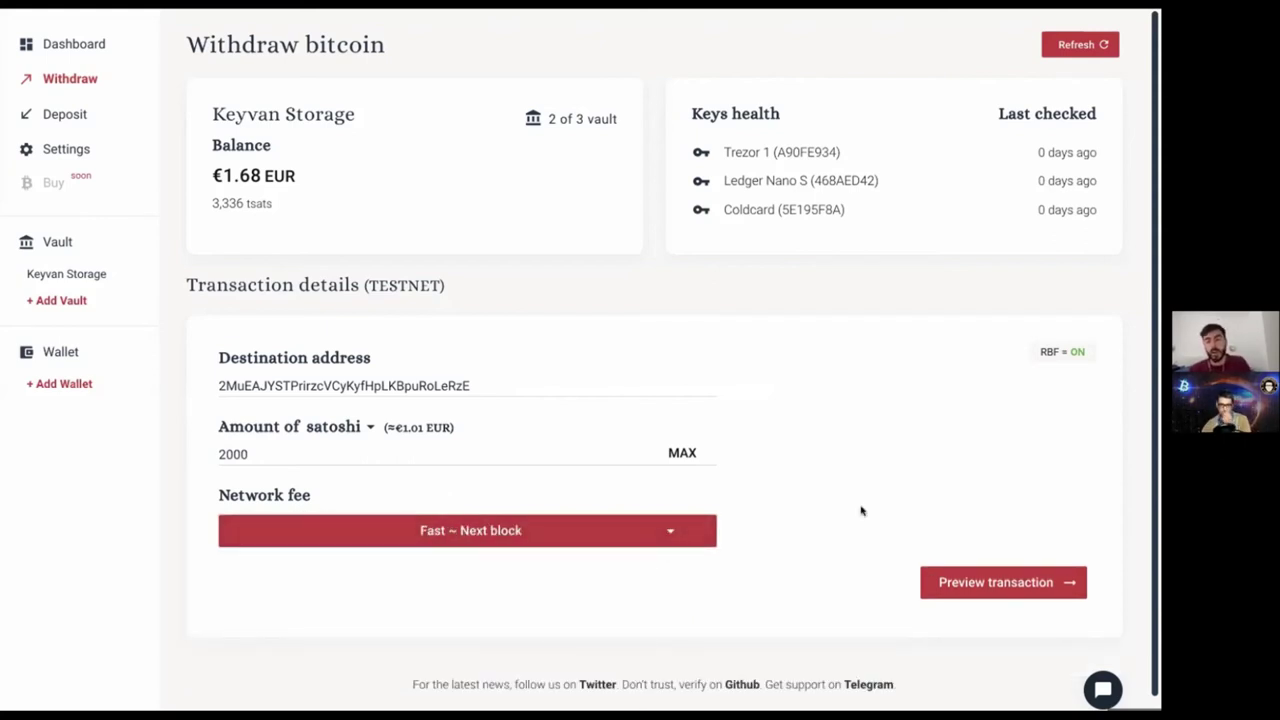
left_click(1050, 356)
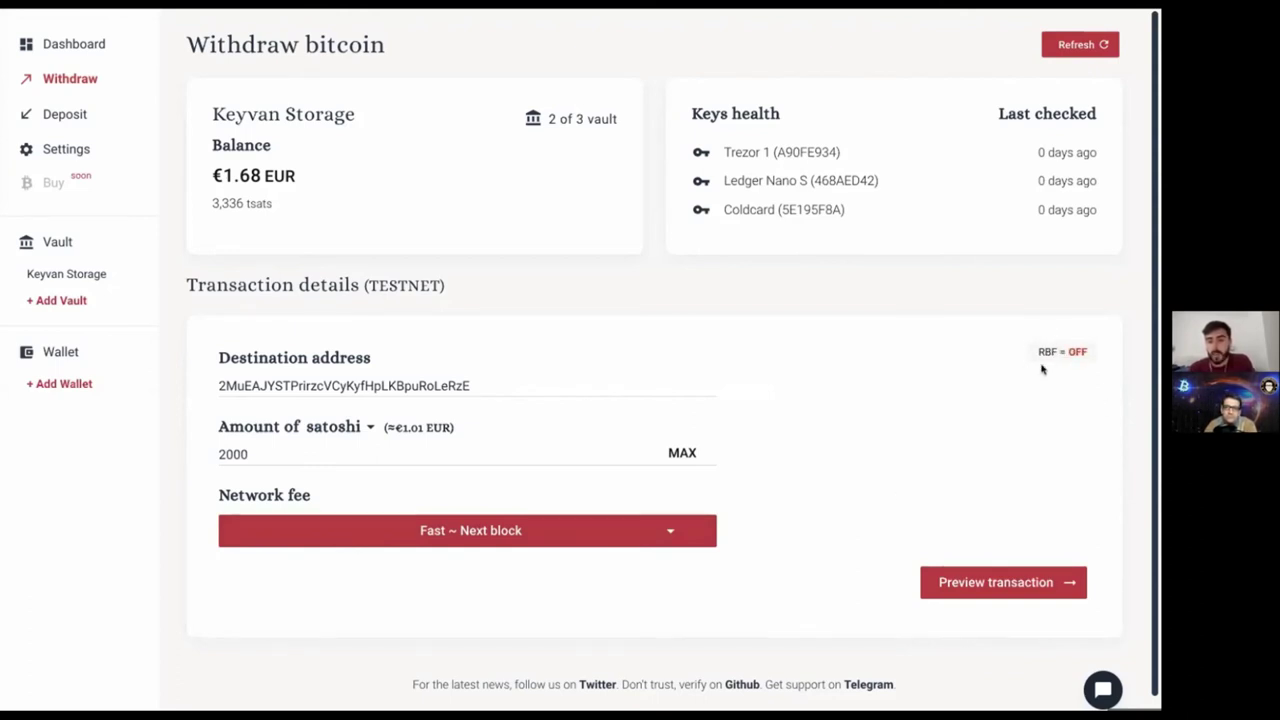
left_click(1070, 356)
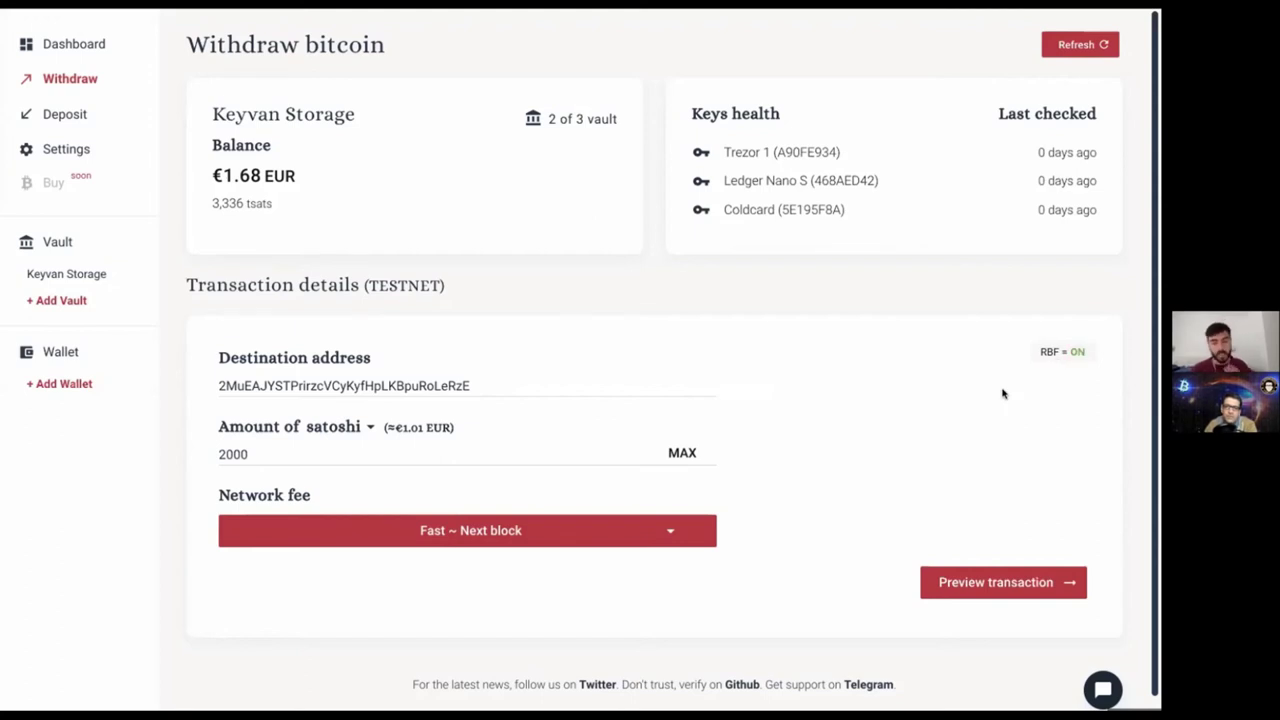
left_click(481, 534)
left_click(660, 570)
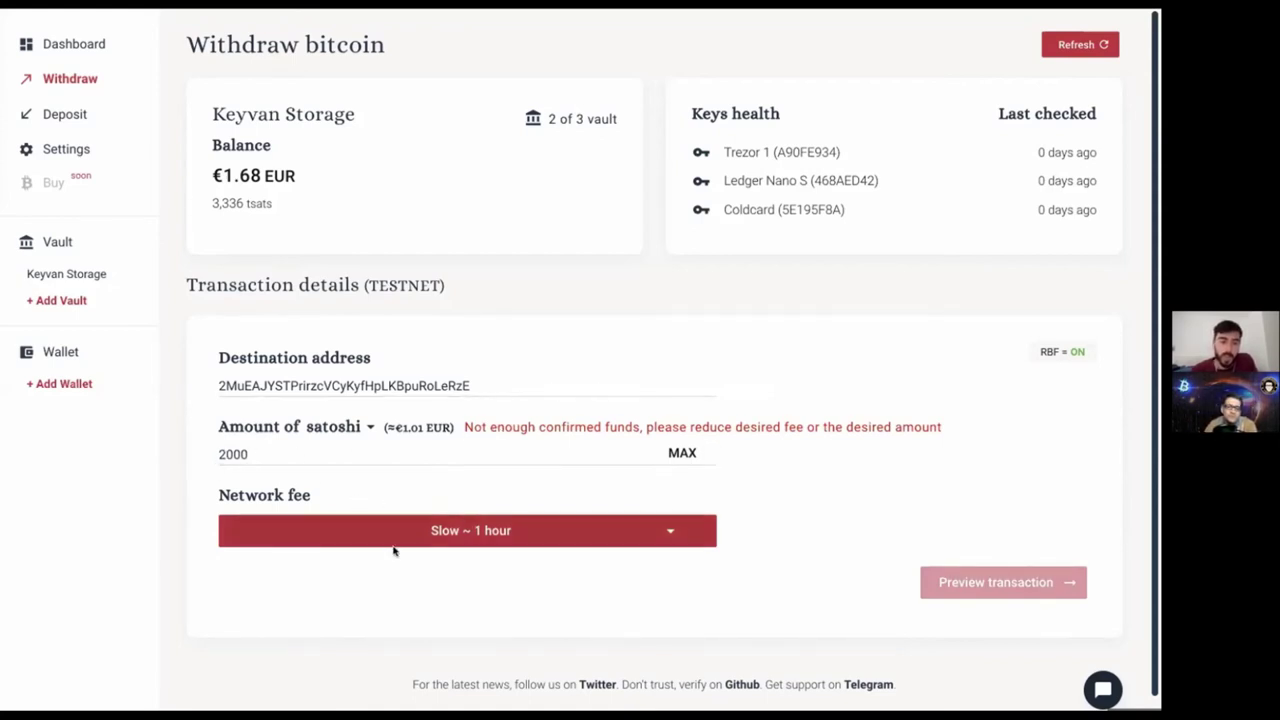
- Change the amount to 200 satoshi and pick the Medium ~ 30 mins fee
double_click(237, 450)
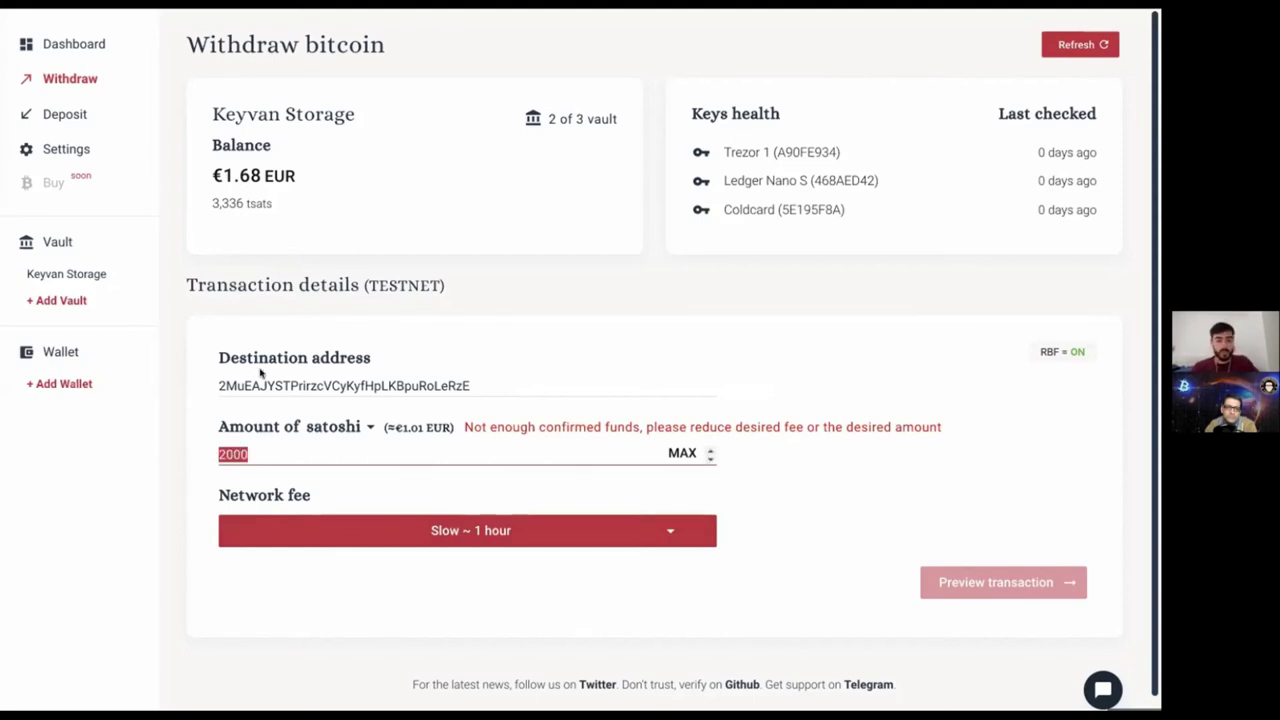
type("200")
left_click(881, 593)
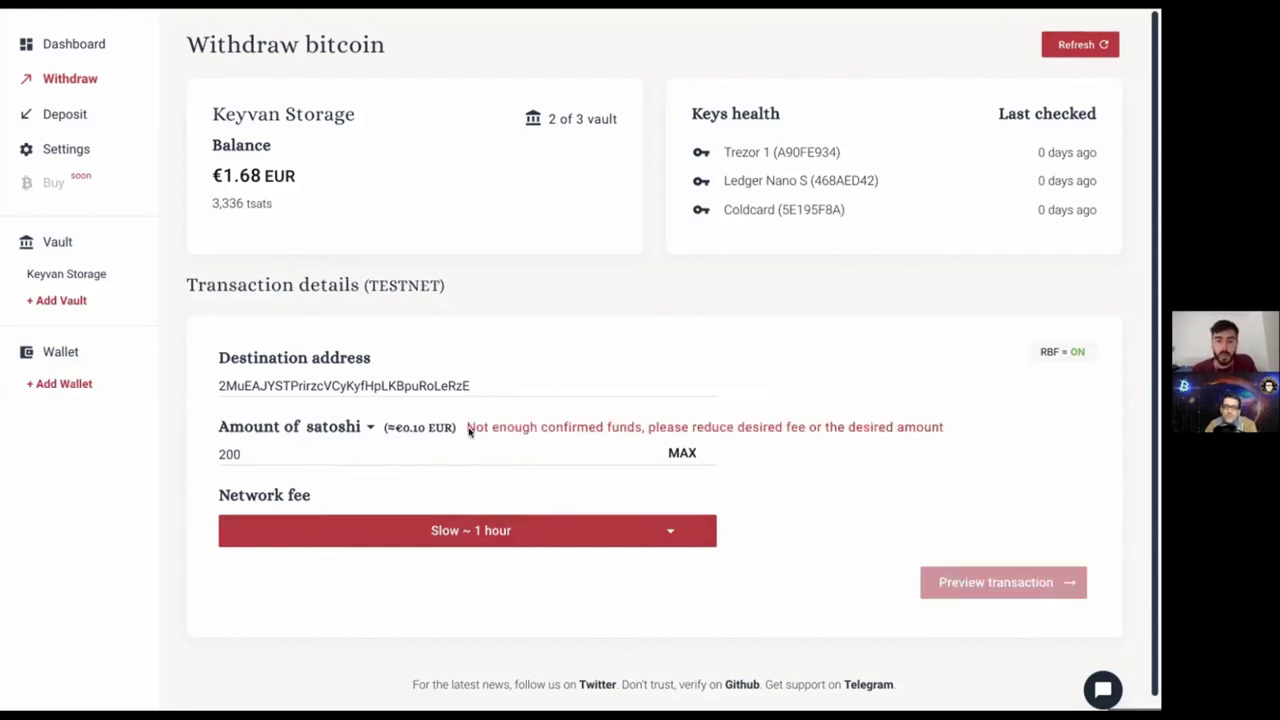
left_click(537, 448)
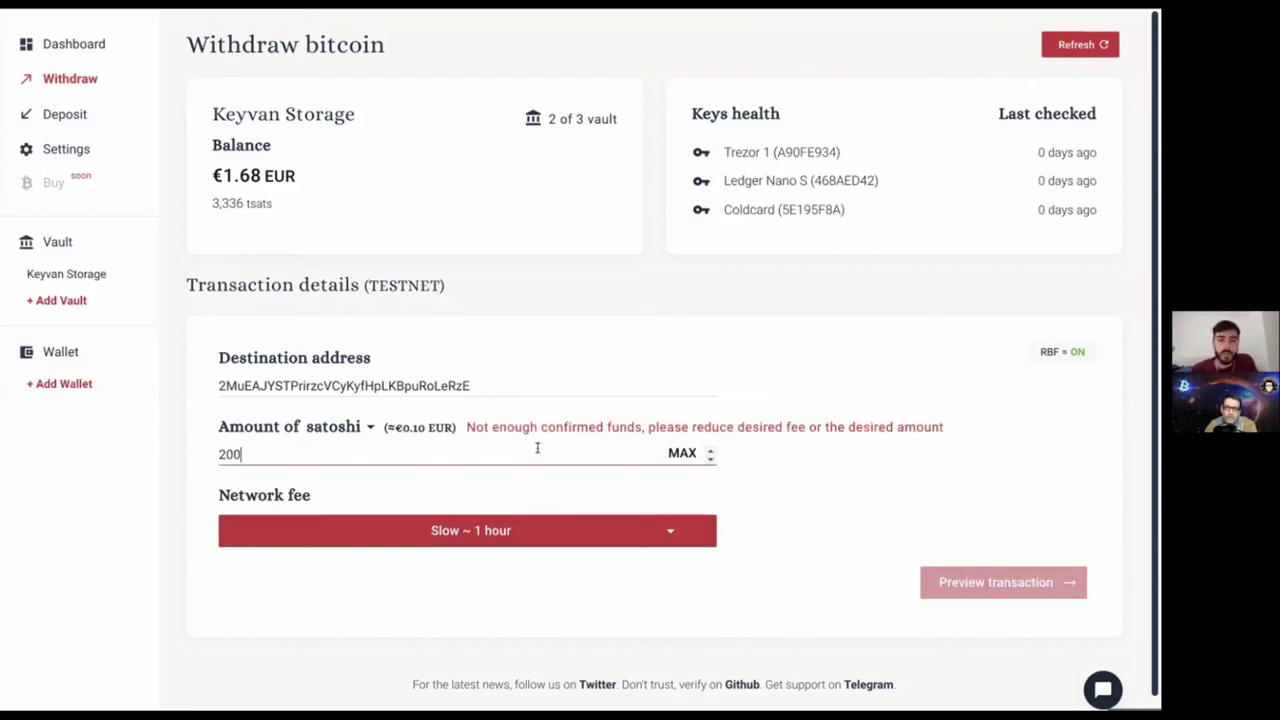
left_click(304, 528)
left_click(394, 560)
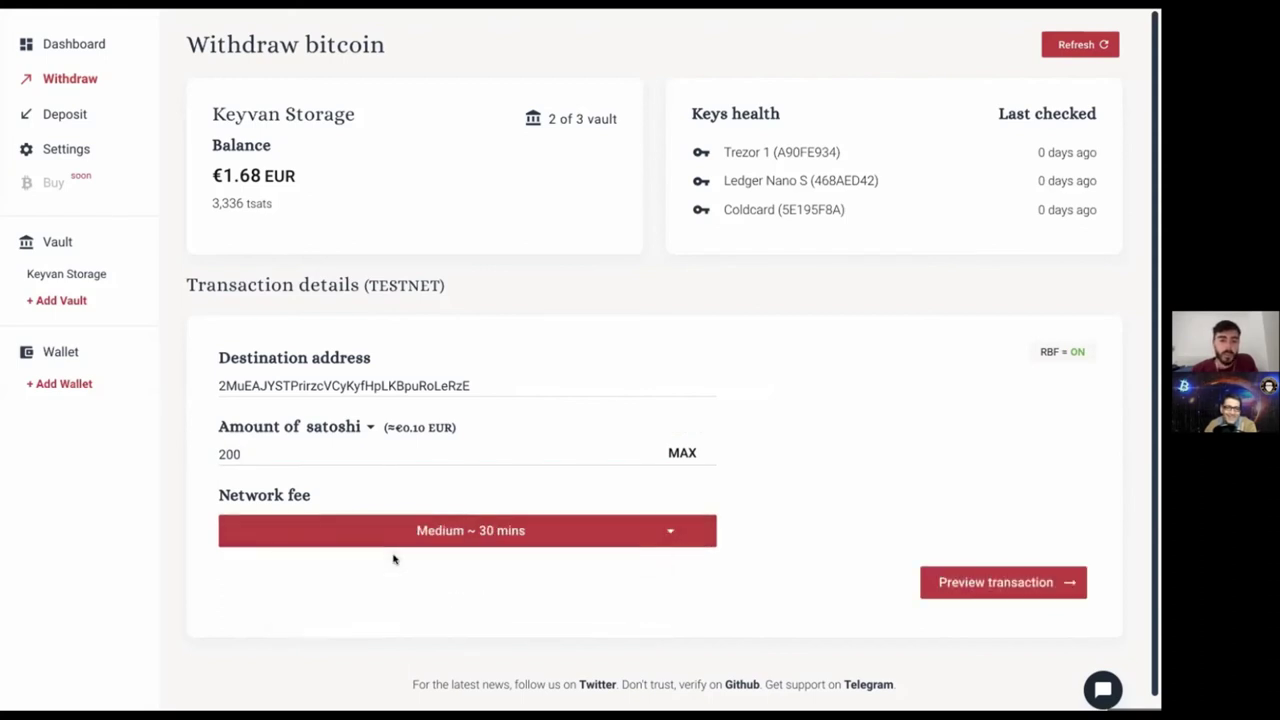
- Reduce the withdrawal amount to 20 satoshi
left_click(367, 448)
key("BackSpace")
key("BackSpace")
key("BackSpace")
type("20")
left_click(740, 443)
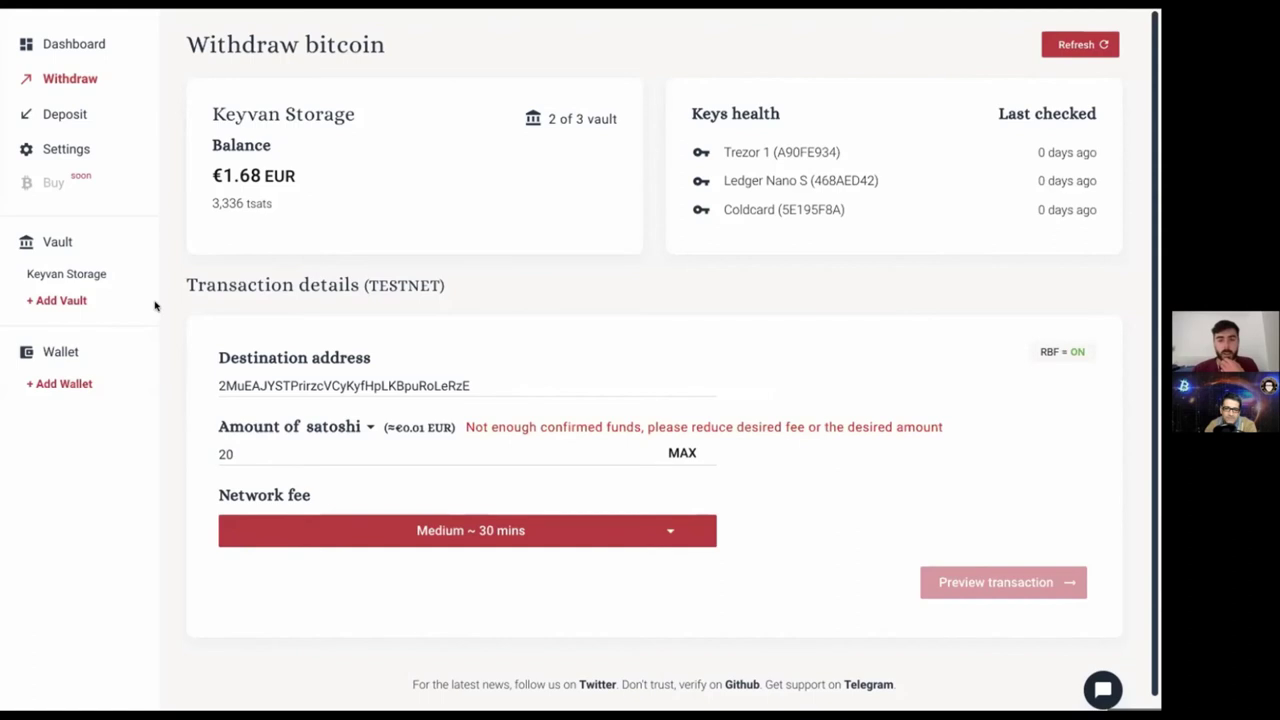
- Try enabling Testnet in Settings, dismiss the cannot-switch notice, and quit the app
left_click(66, 148)
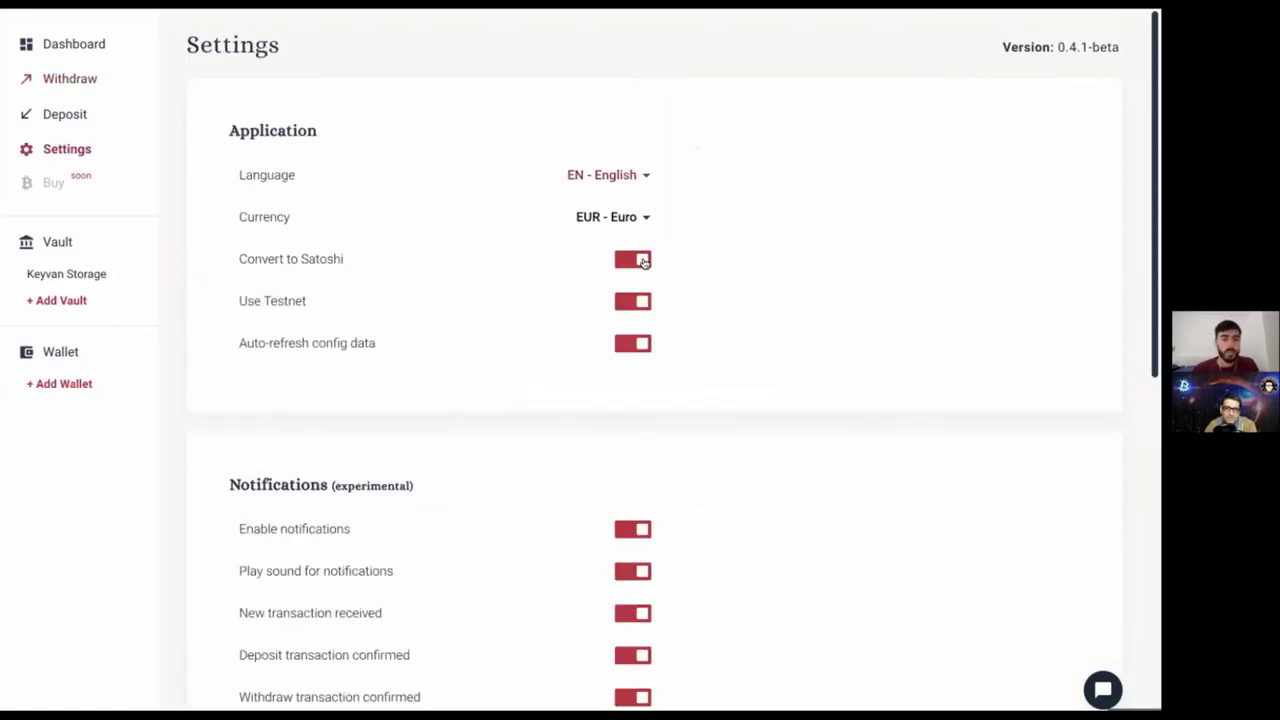
scroll(876, 407, "down", 1)
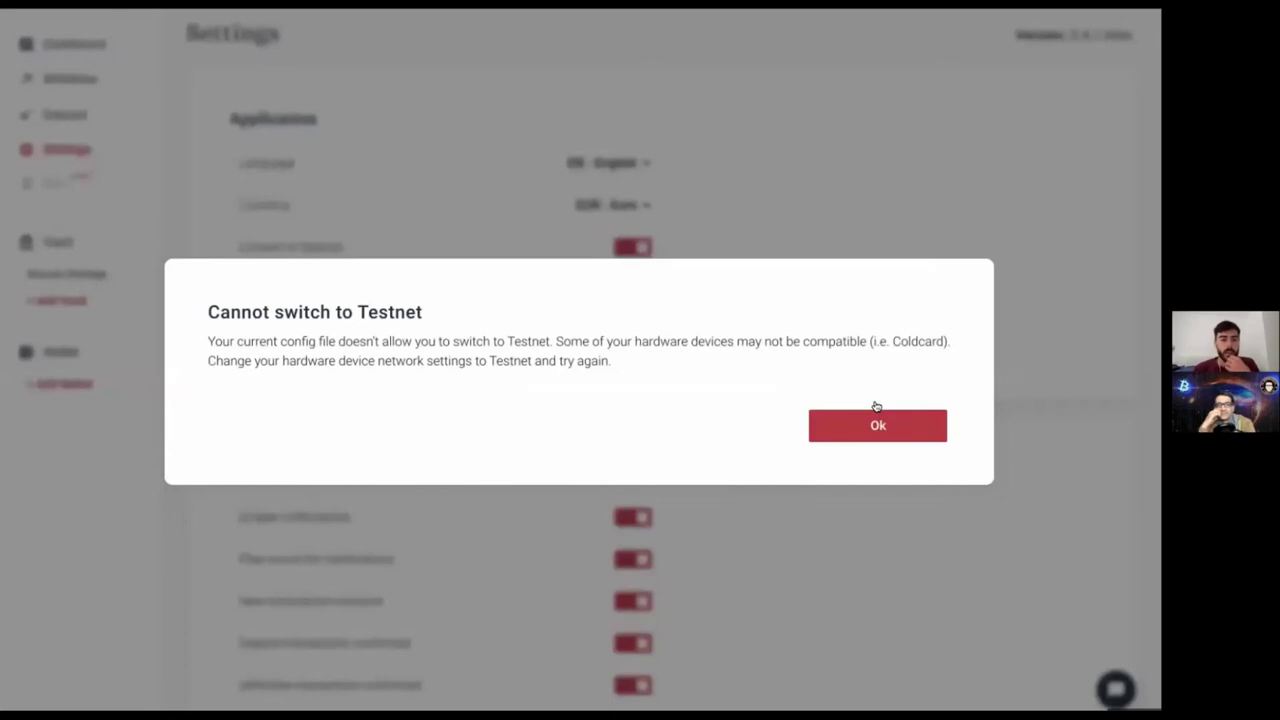
left_click(878, 428)
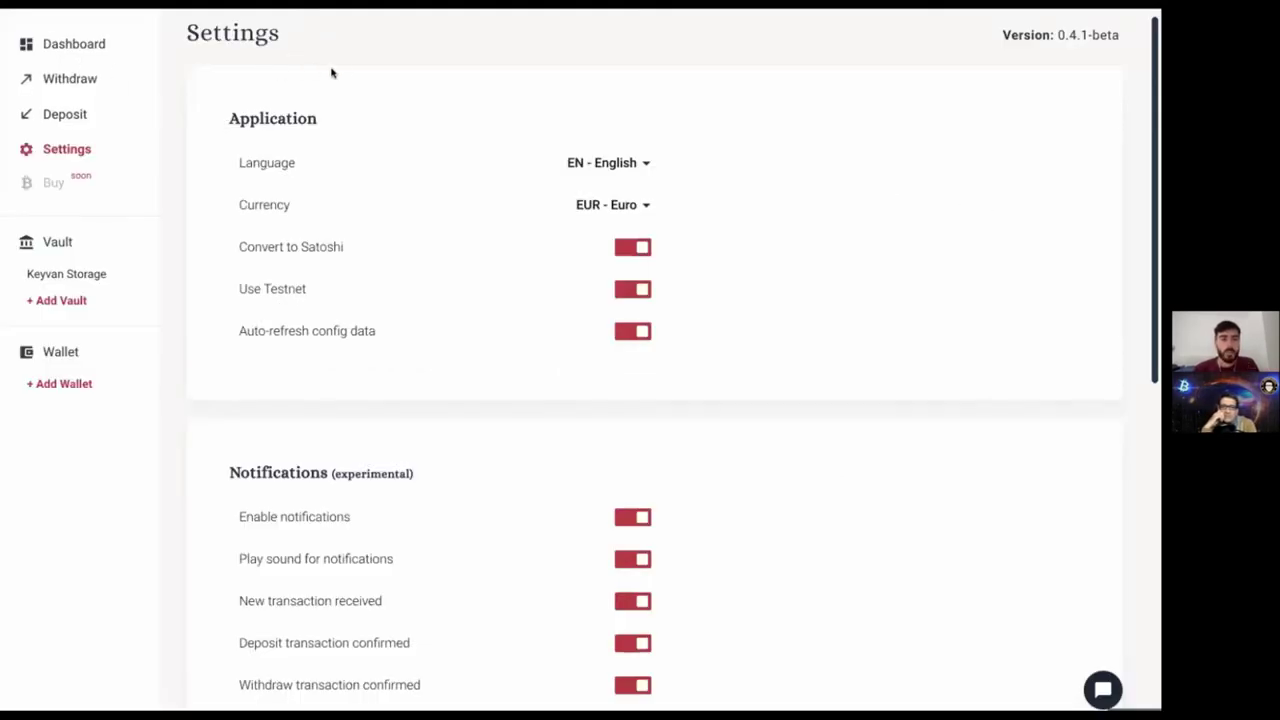
key("super+q")
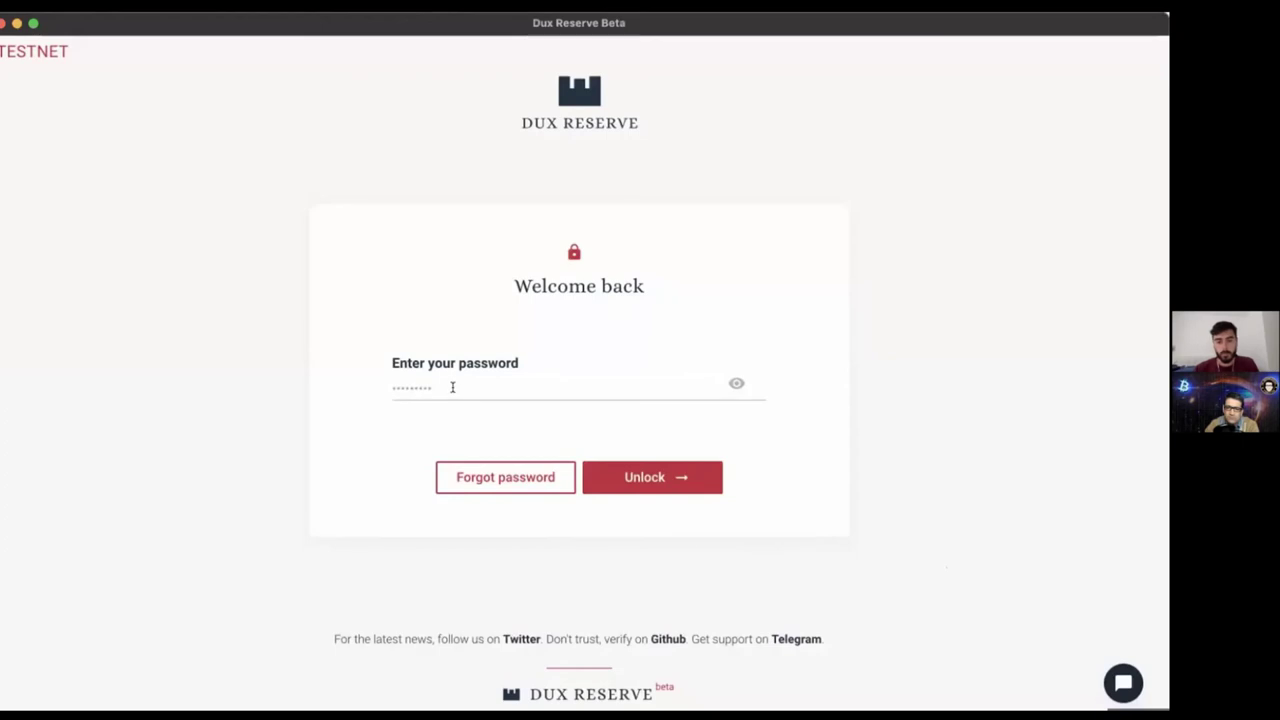
- Reset the app through Forgot password and dismiss the beta version notice
left_click(505, 477)
left_click(829, 471)
left_click(545, 477)
left_click(677, 480)
left_click(806, 480)
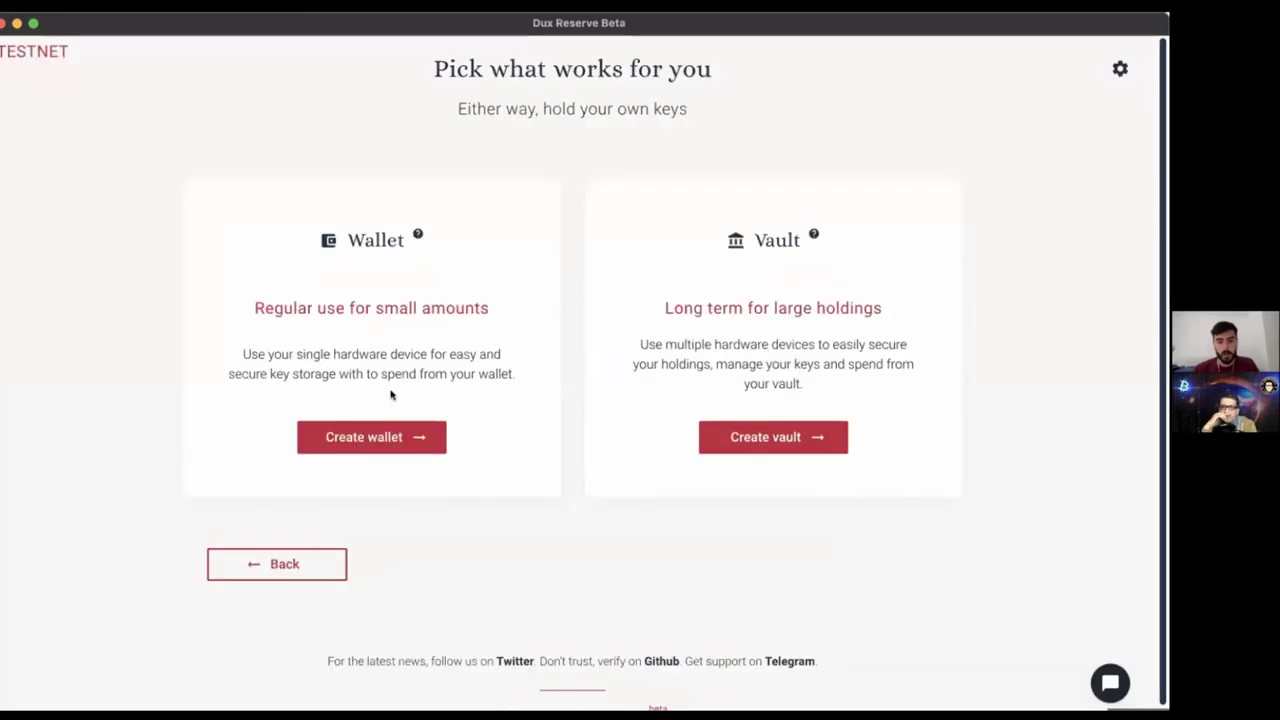
- Start a passwordless single-device wallet named 'Test' with Ledger as its hardware device
left_click(372, 438)
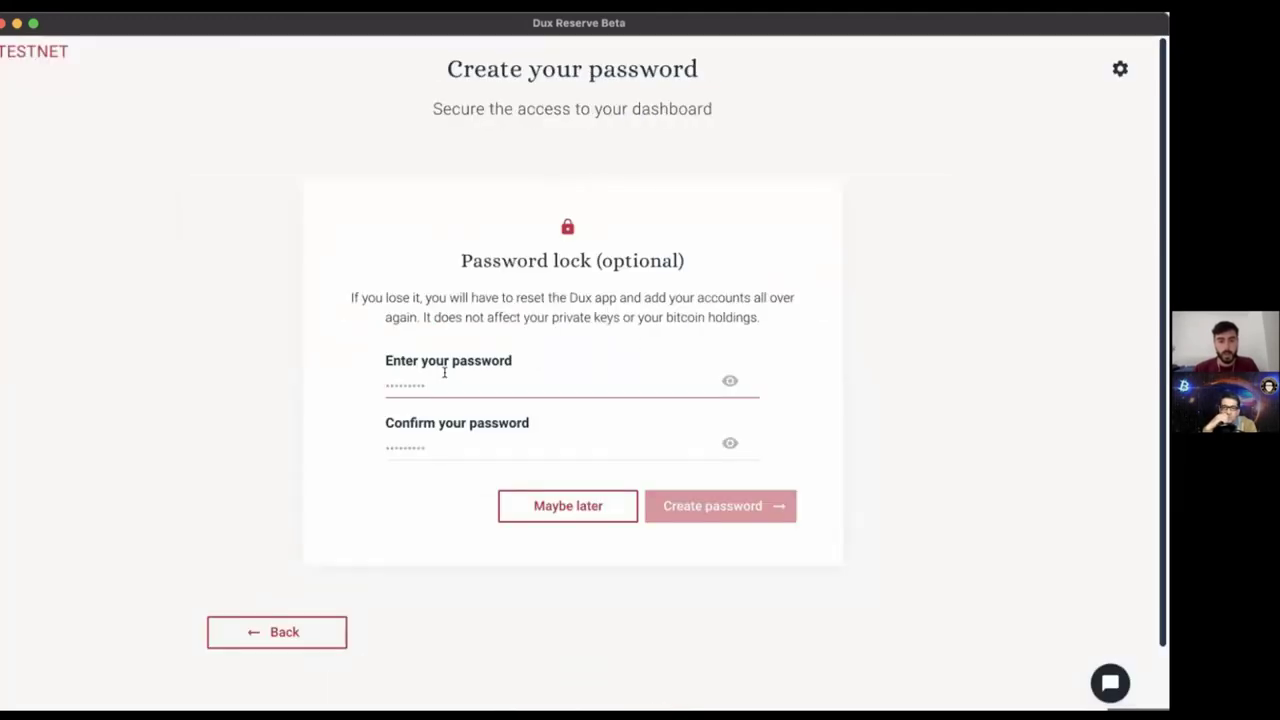
left_click(512, 492)
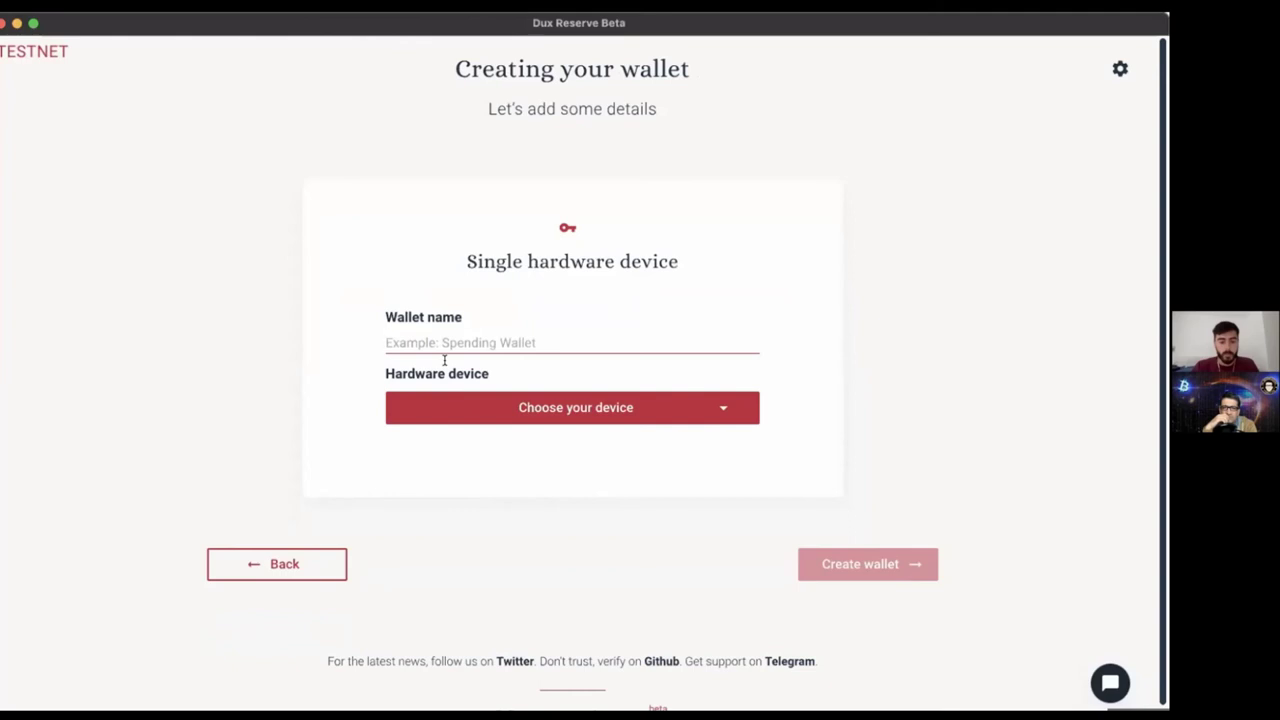
type("K")
type("est")
key("Tab")
key("space")
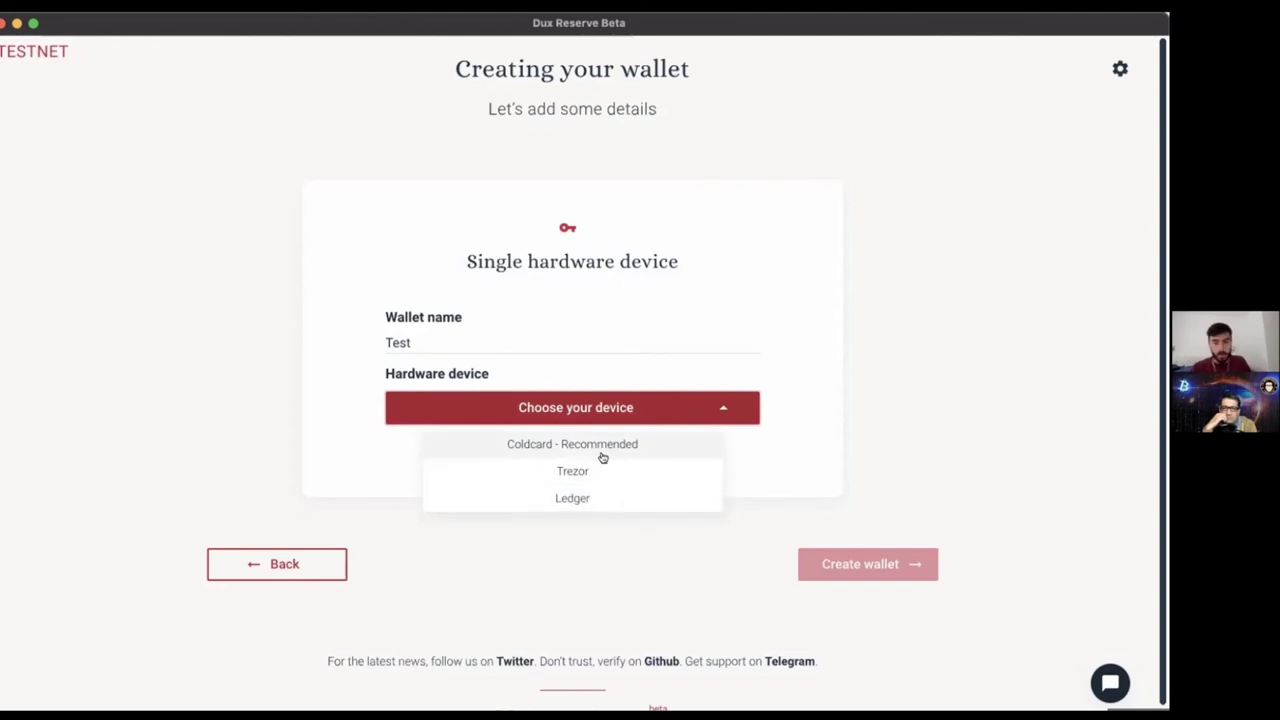
left_click(570, 497)
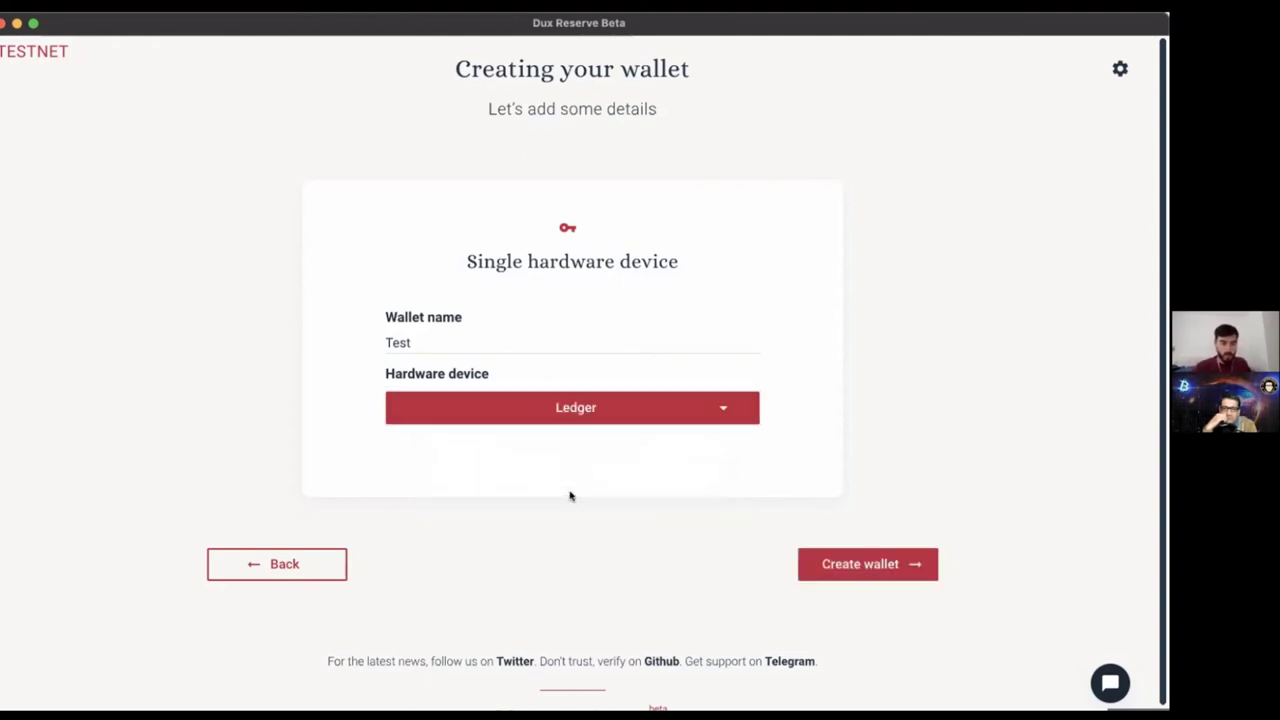
- Create the Test wallet, maximize the window, and start reading the Ledger's public key
left_click(870, 580)
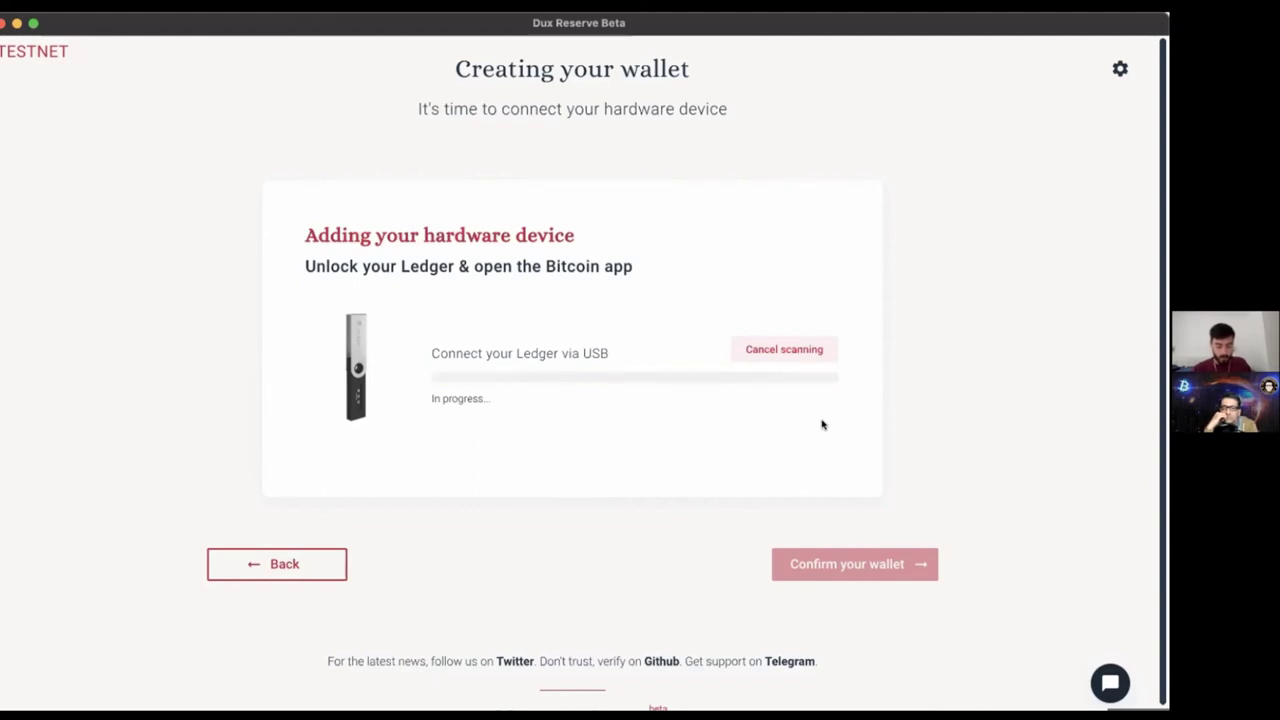
left_click(33, 23)
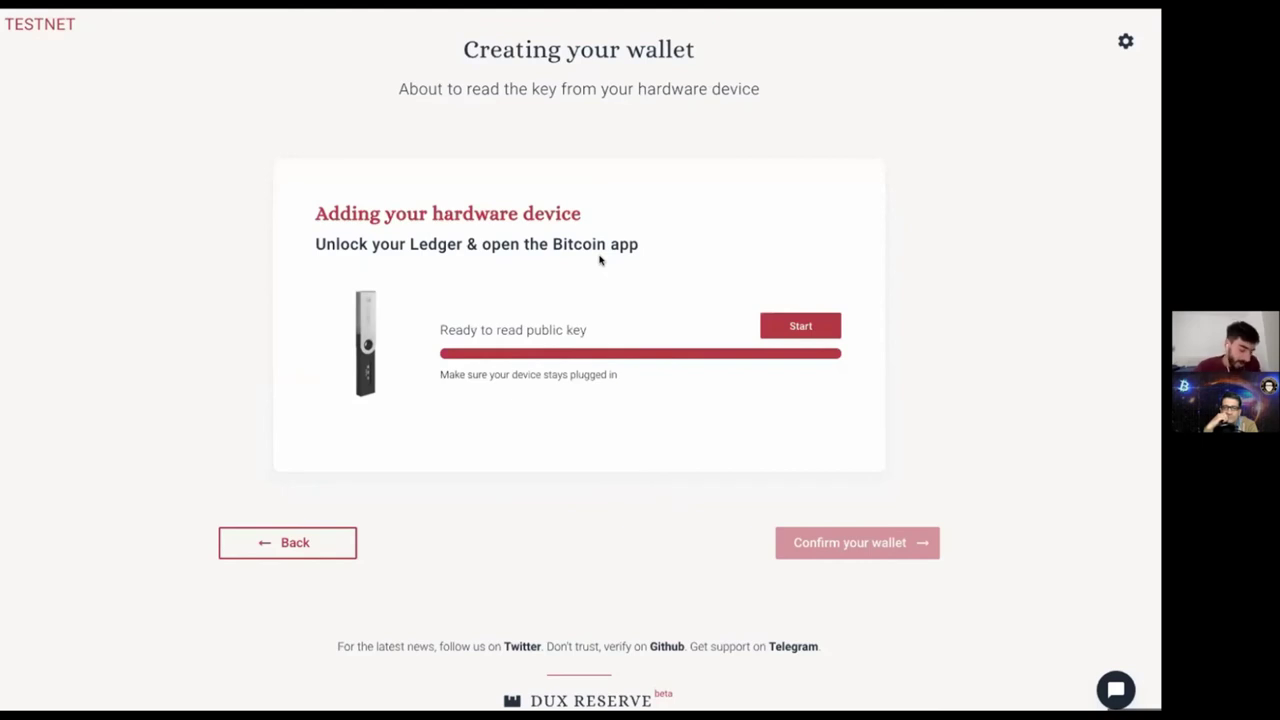
left_click(789, 321)
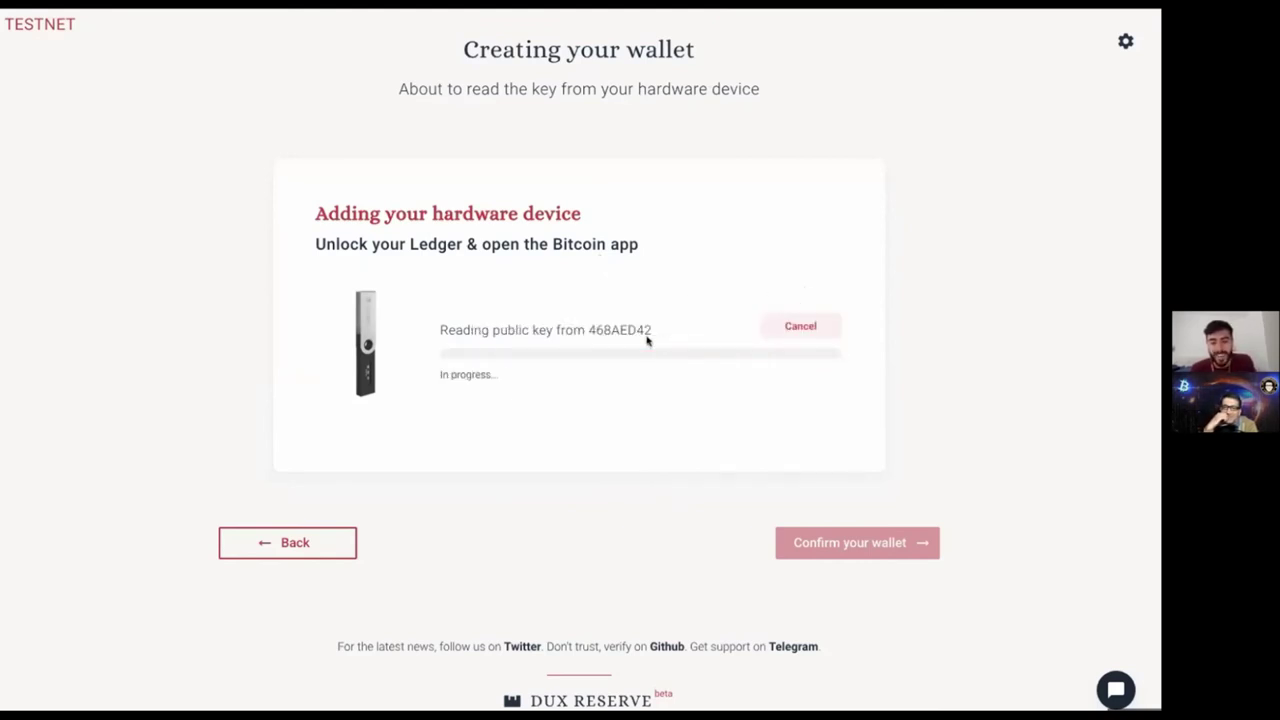